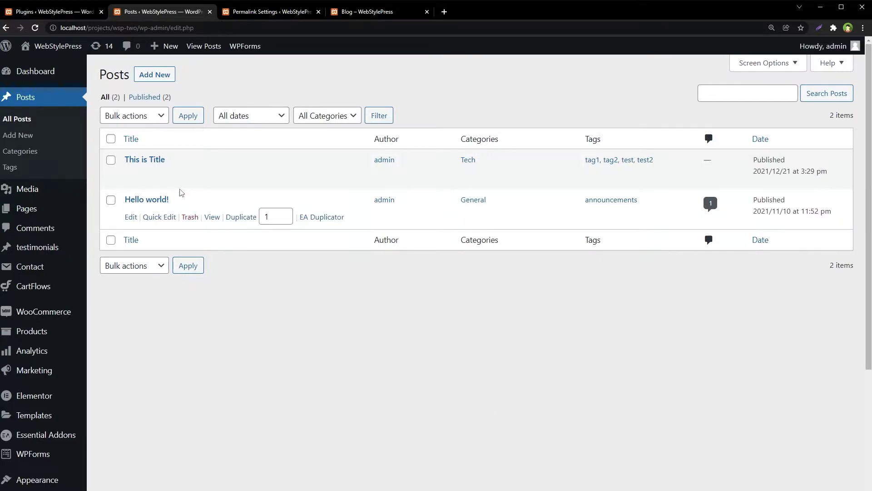
Reload the front-end Blog page and open the 'This is Title' post
{"action": "mouse_move", "coordinate": [181, 202]}
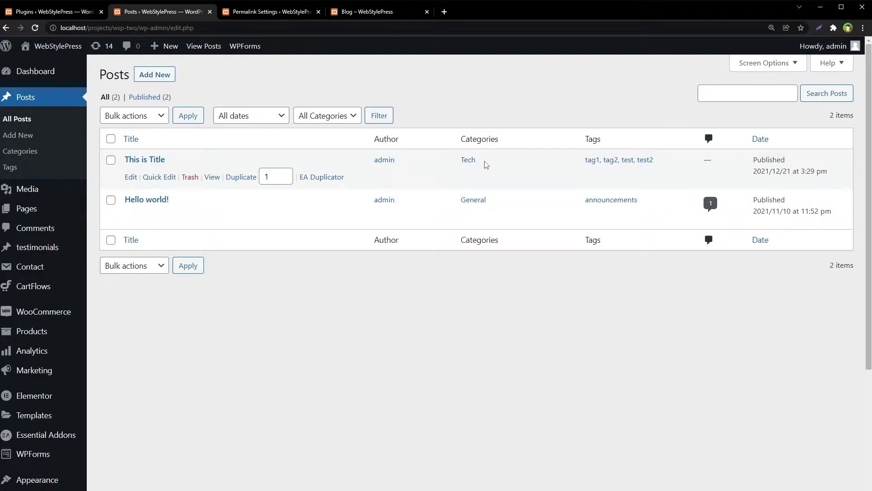
{"action": "mouse_move", "coordinate": [419, 201]}
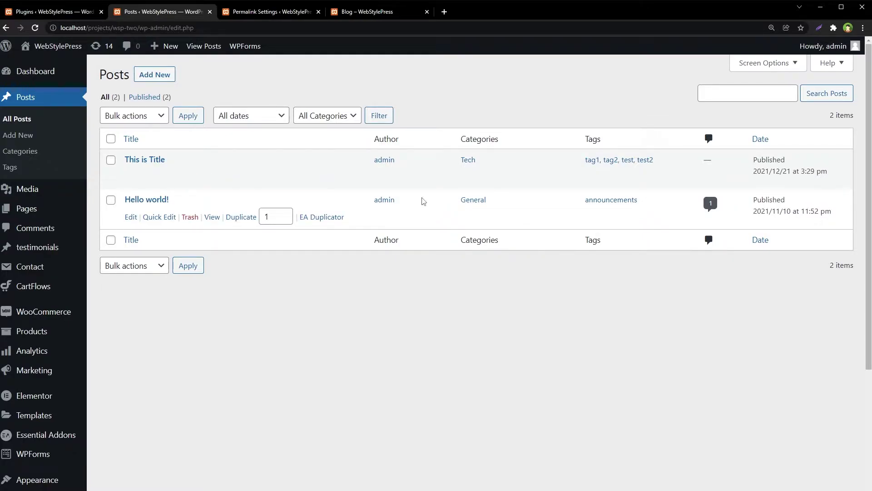
{"action": "mouse_move", "coordinate": [582, 182]}
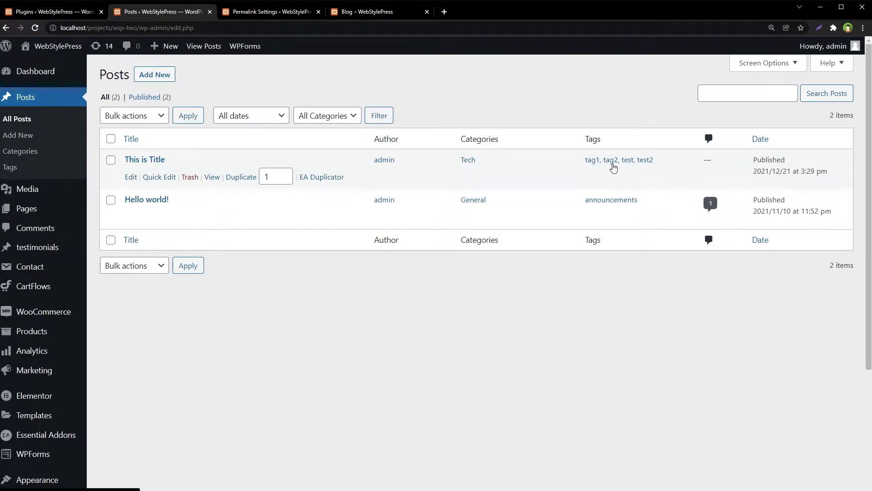
{"action": "mouse_move", "coordinate": [617, 209]}
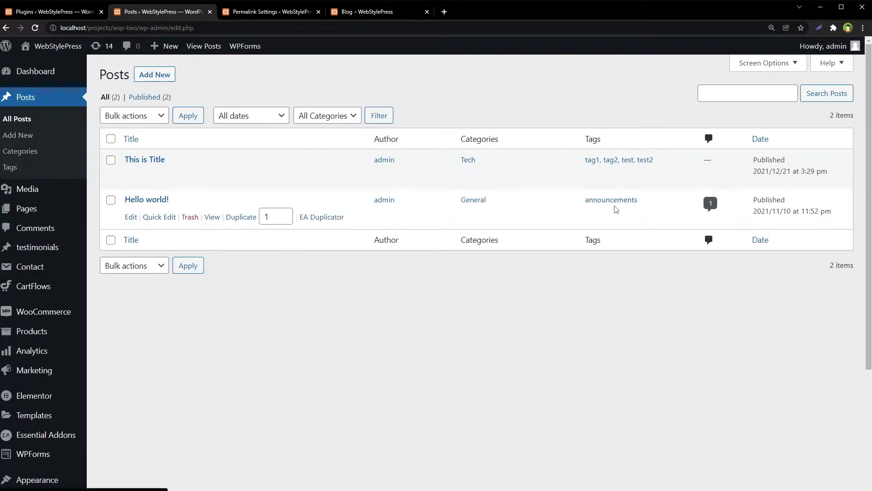
{"action": "mouse_move", "coordinate": [485, 155]}
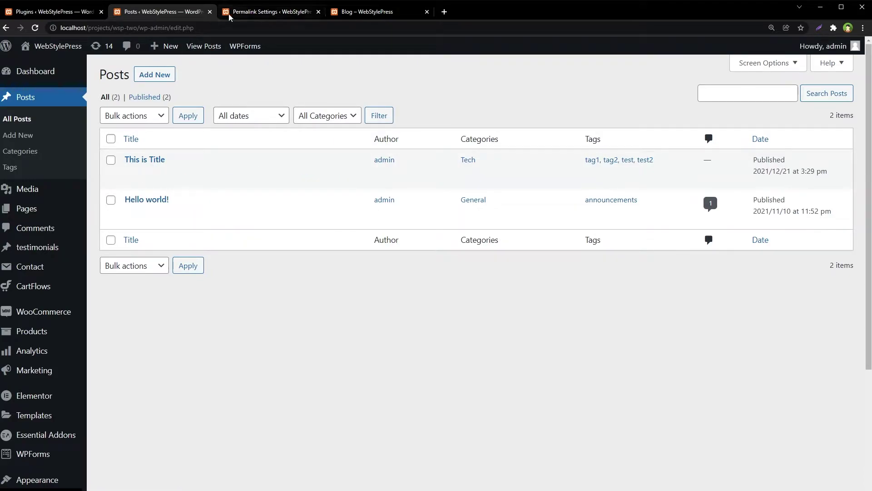
{"action": "left_click", "coordinate": [359, 11]}
{"action": "left_click", "coordinate": [597, 91]}
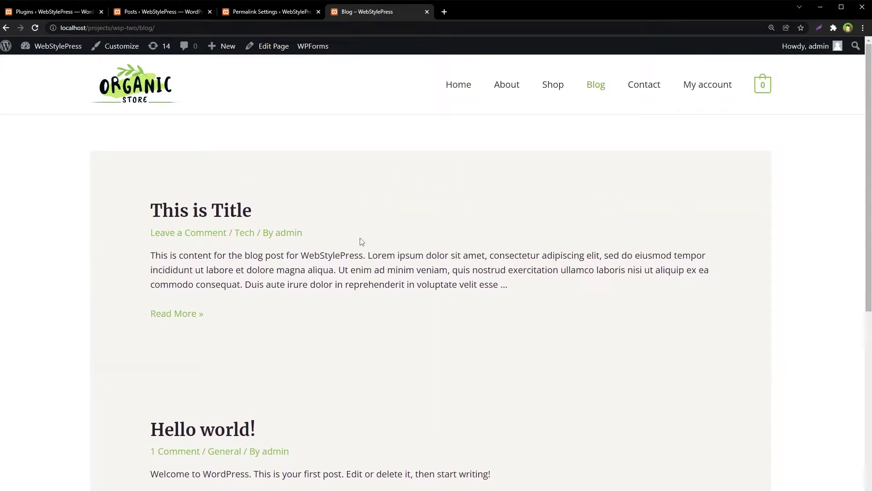
{"action": "left_click_drag", "start_coordinate": [145, 234], "coordinate": [317, 237]}
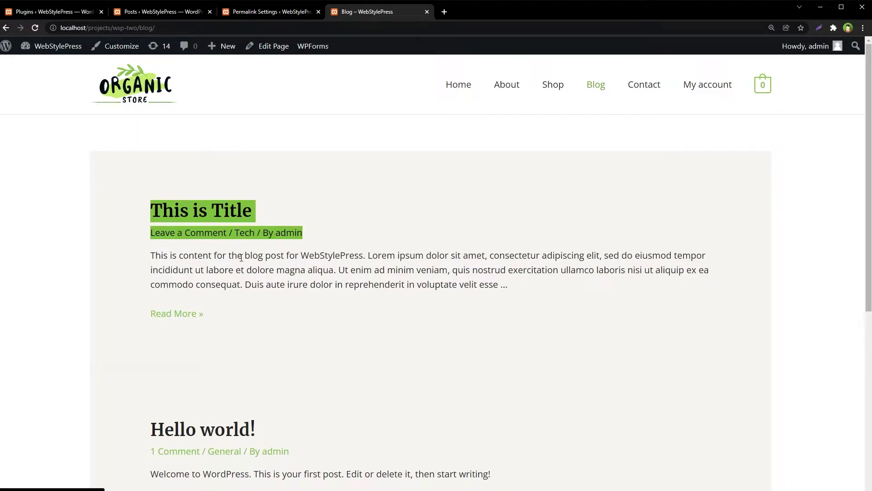
{"action": "left_click", "coordinate": [107, 319]}
{"action": "left_click", "coordinate": [224, 210]}
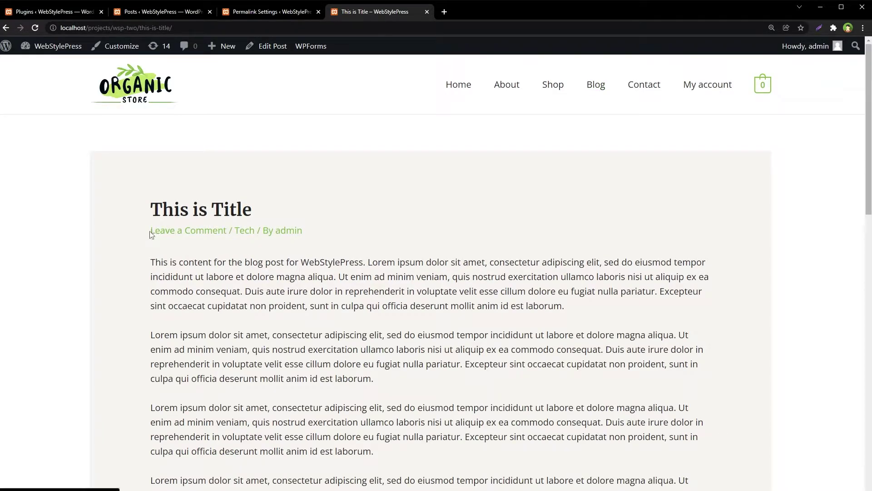
Highlight the localhost/projects/wsp-two/ base and this-is-title/ slug in the address, then open the Tech archive
{"action": "left_click_drag", "start_coordinate": [145, 231], "coordinate": [340, 232]}
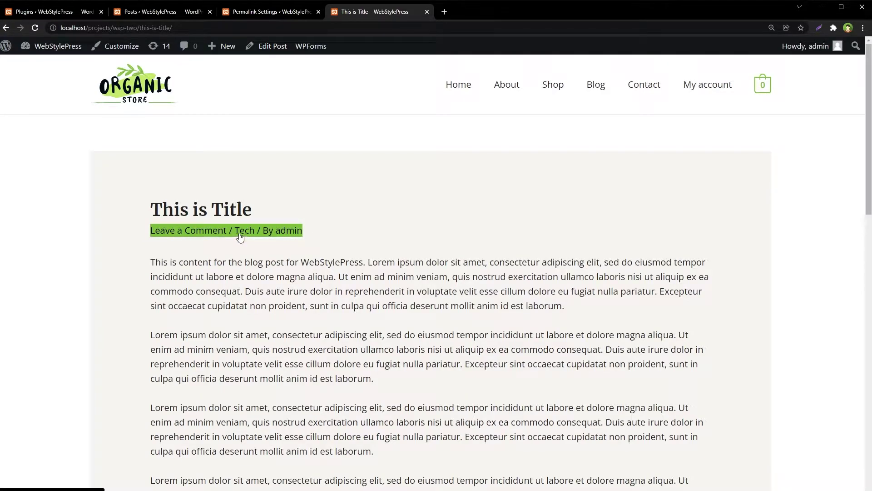
{"action": "scroll", "coordinate": [239, 237], "scroll_direction": "down", "scroll_amount": 7}
{"action": "left_click_drag", "start_coordinate": [278, 247], "coordinate": [141, 245]}
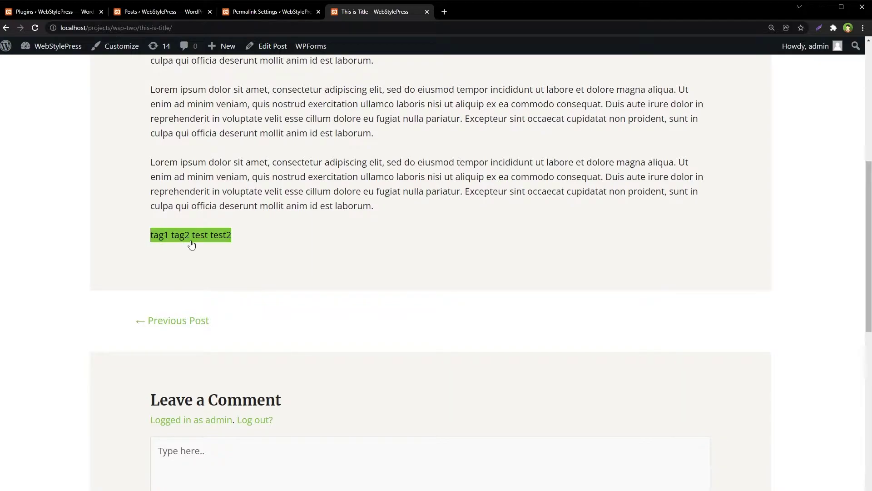
{"action": "scroll", "coordinate": [246, 238], "scroll_direction": "up", "scroll_amount": 7}
{"action": "left_click", "coordinate": [201, 29]}
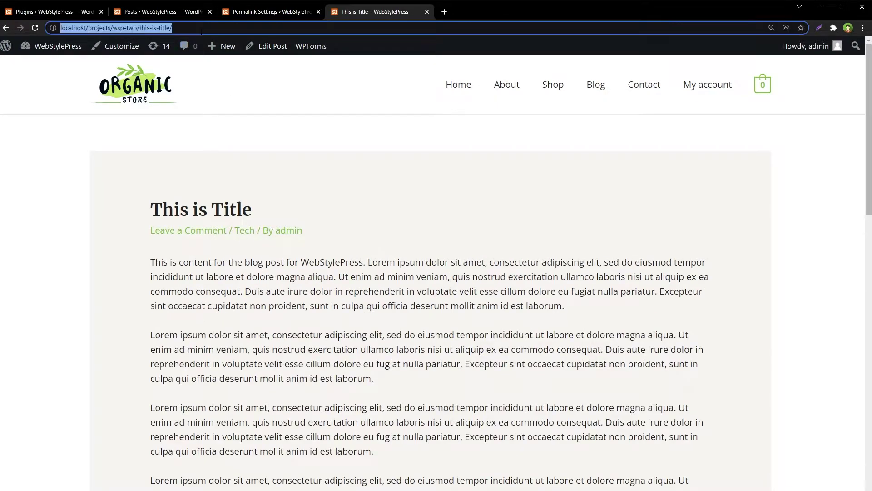
{"action": "left_click_drag", "start_coordinate": [140, 28], "coordinate": [61, 28]}
{"action": "left_click_drag", "start_coordinate": [173, 28], "coordinate": [141, 29]}
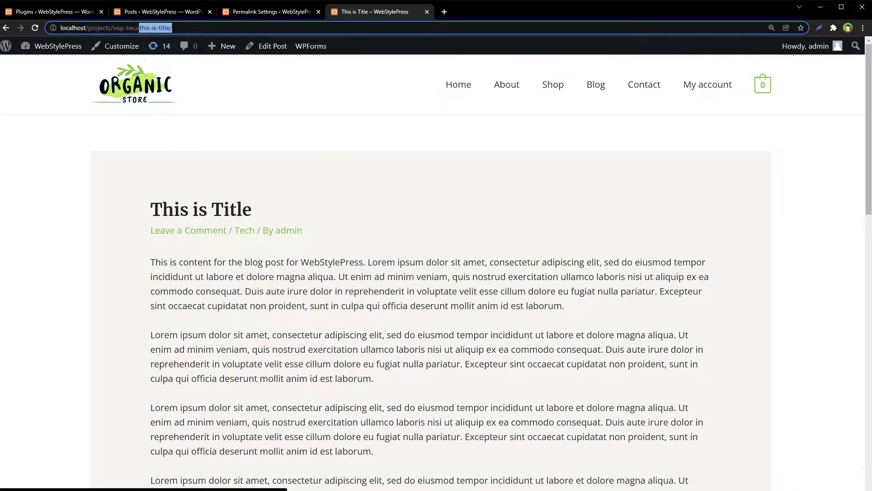
{"action": "left_click", "coordinate": [32, 172]}
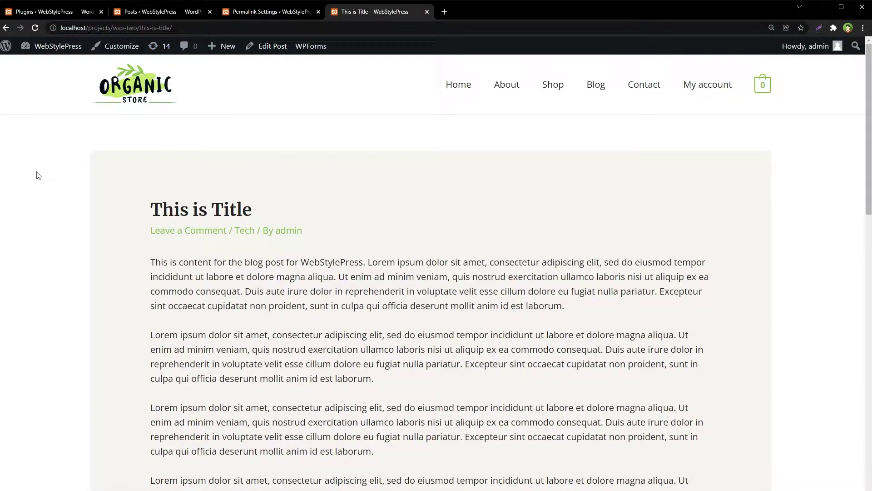
{"action": "left_click", "coordinate": [245, 233]}
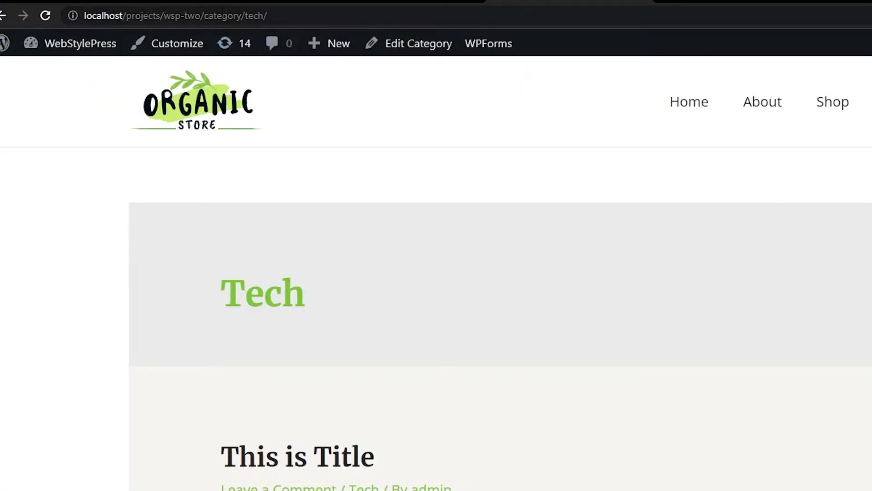
{"action": "double_click", "coordinate": [150, 28]}
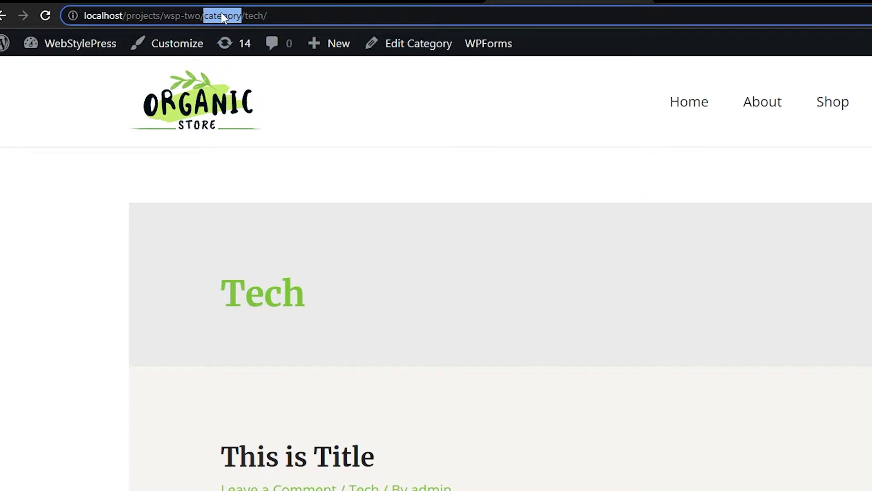
{"action": "left_click", "coordinate": [318, 456]}
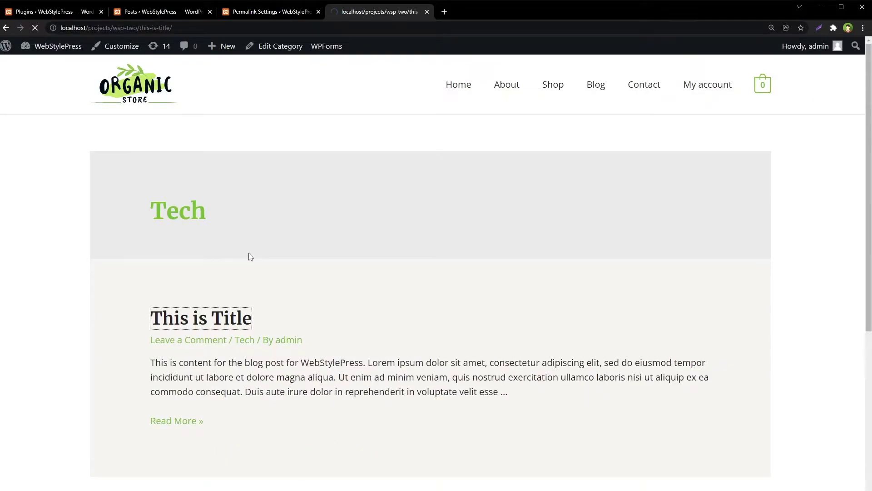
{"action": "scroll", "coordinate": [283, 245], "scroll_direction": "down", "scroll_amount": 10}
{"action": "scroll", "coordinate": [289, 254], "scroll_direction": "up", "scroll_amount": 3}
{"action": "left_click", "coordinate": [175, 281]}
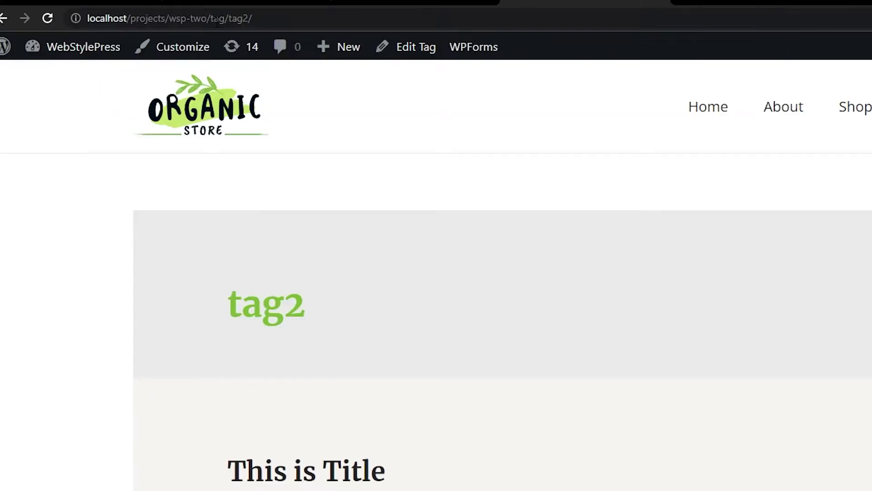
{"action": "double_click", "coordinate": [142, 29]}
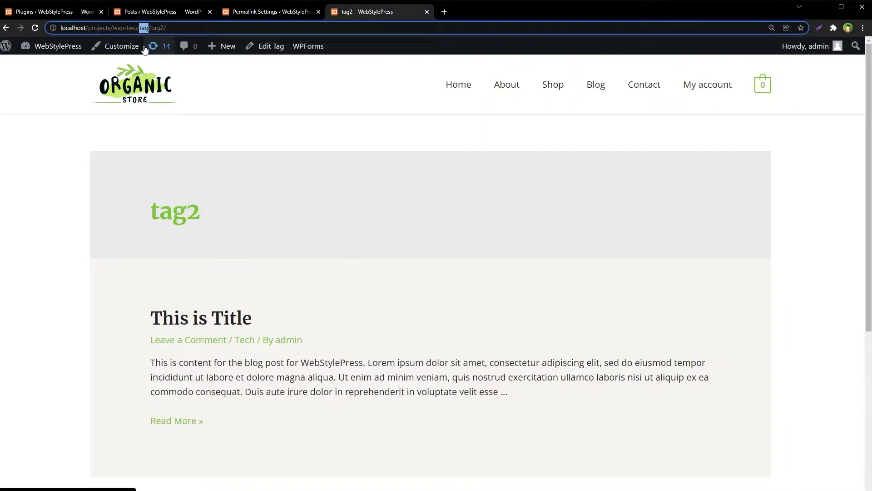
{"action": "left_click_drag", "start_coordinate": [153, 28], "coordinate": [167, 28]}
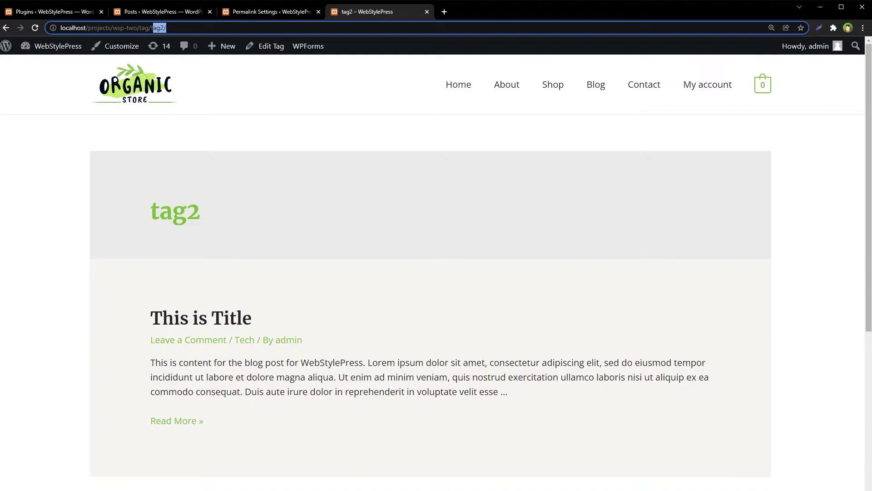
{"action": "left_click", "coordinate": [175, 317]}
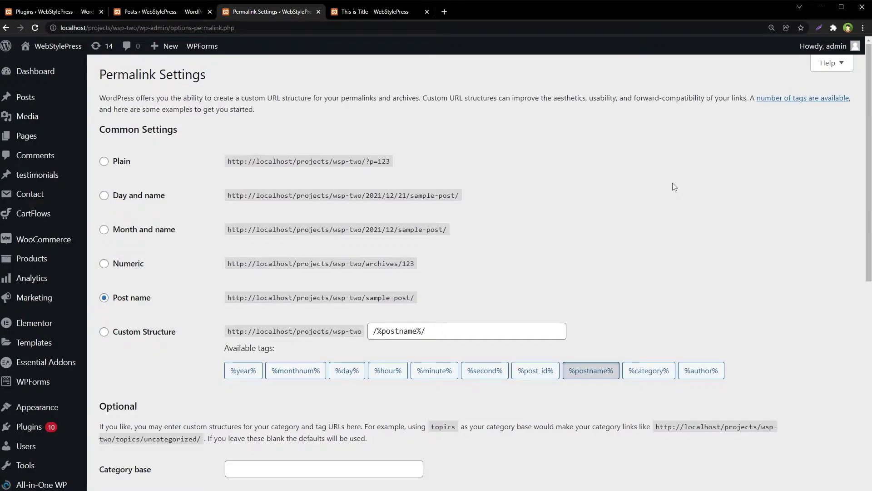
Point out the empty Category base and Tag base fields on Permalink Settings
{"action": "left_click", "coordinate": [272, 11]}
{"action": "scroll", "coordinate": [673, 185], "scroll_direction": "down", "scroll_amount": 5}
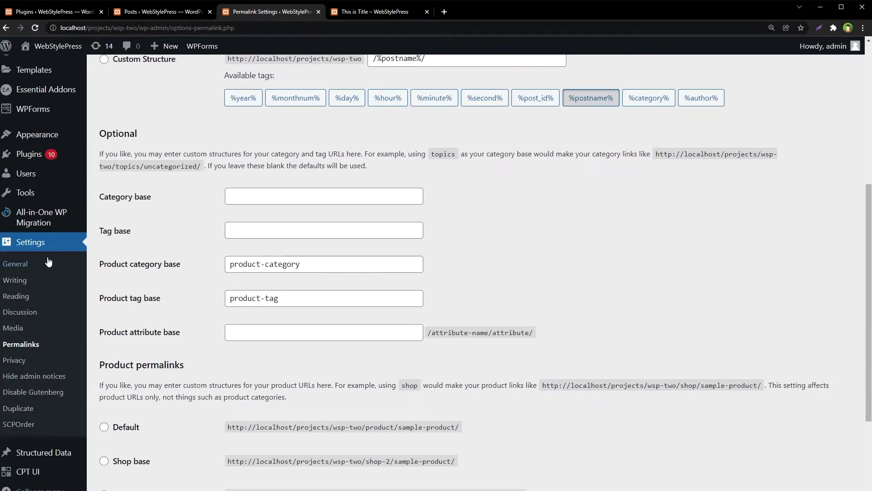
{"action": "scroll", "coordinate": [494, 284], "scroll_direction": "up", "scroll_amount": 5}
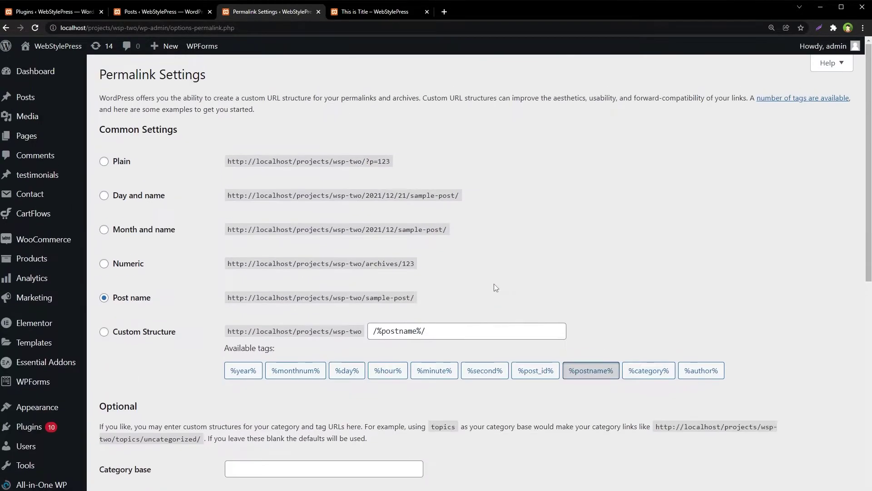
{"action": "scroll", "coordinate": [527, 236], "scroll_direction": "down", "scroll_amount": 5}
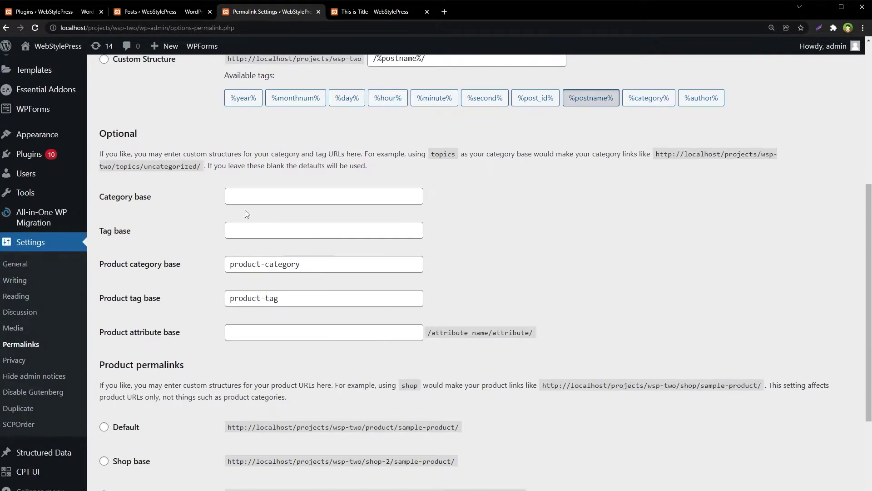
{"action": "left_click_drag", "start_coordinate": [155, 196], "coordinate": [91, 234]}
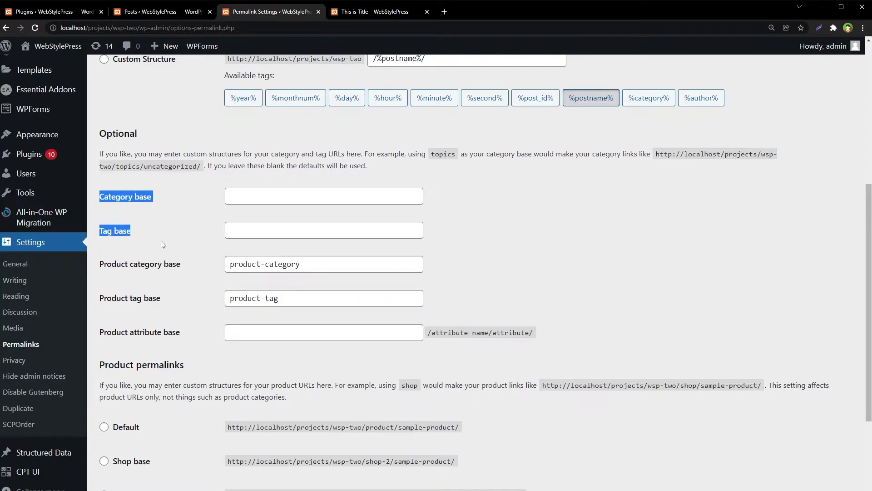
{"action": "left_click", "coordinate": [241, 198]}
{"action": "left_click", "coordinate": [244, 234]}
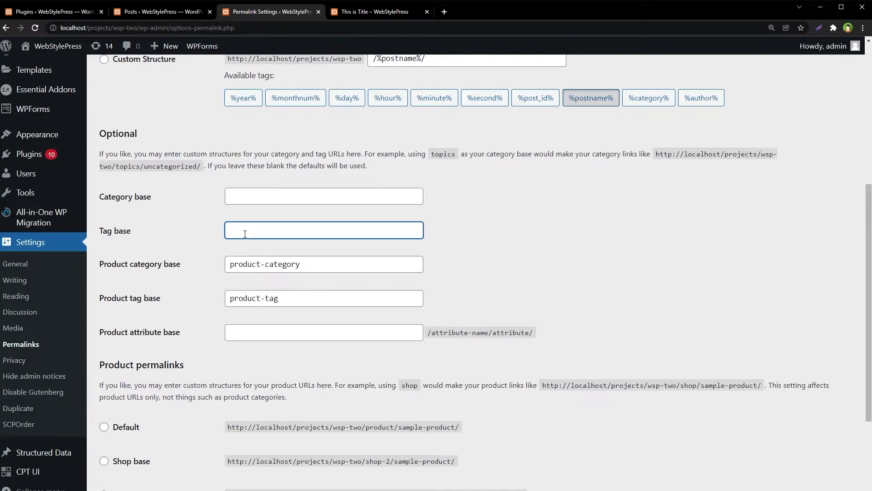
{"action": "left_click", "coordinate": [273, 198]}
Enter 'topic' as both the category base and tag base and save the changes
{"action": "type", "text": "topic"}
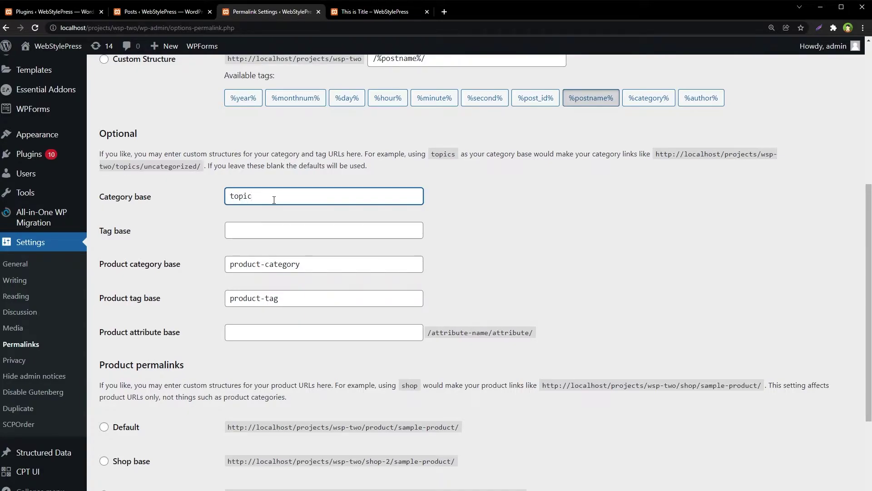
{"action": "key", "text": "ctrl+a"}
{"action": "key", "text": "ctrl+c"}
{"action": "key", "text": "Tab"}
{"action": "key", "text": "ctrl+v"}
{"action": "left_click", "coordinate": [605, 269]}
{"action": "scroll", "coordinate": [607, 321], "scroll_direction": "down", "scroll_amount": 1}
{"action": "scroll", "coordinate": [606, 324], "scroll_direction": "down", "scroll_amount": 2}
{"action": "left_click", "coordinate": [128, 438]}
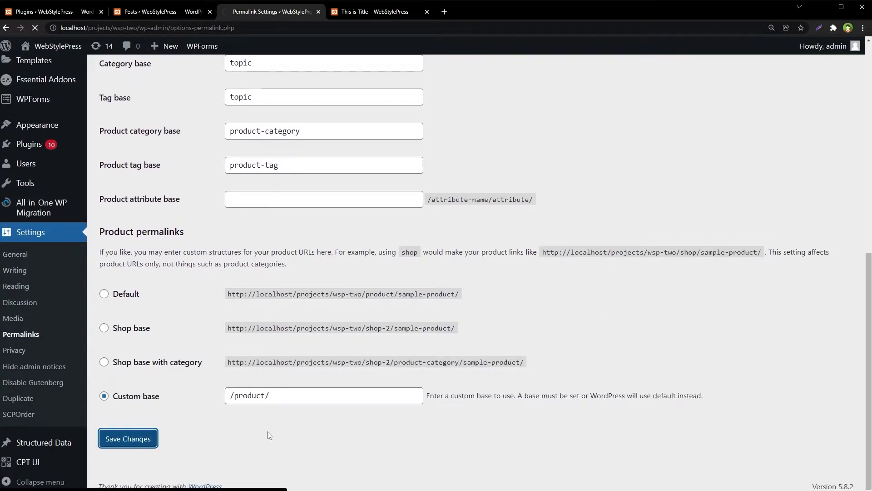
{"action": "left_click", "coordinate": [375, 12]}
Reload the post, open the Tech archive at /topic/tech/, then return to the post
{"action": "key", "text": "F5"}
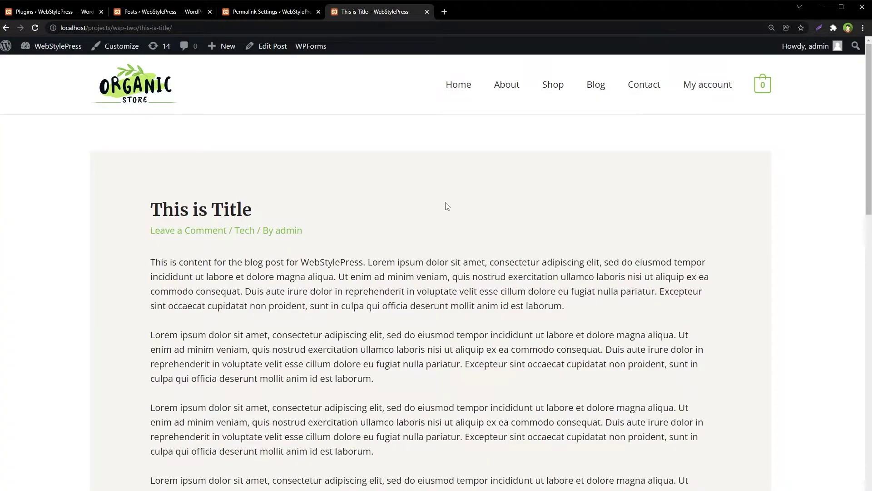
{"action": "left_click", "coordinate": [249, 231]}
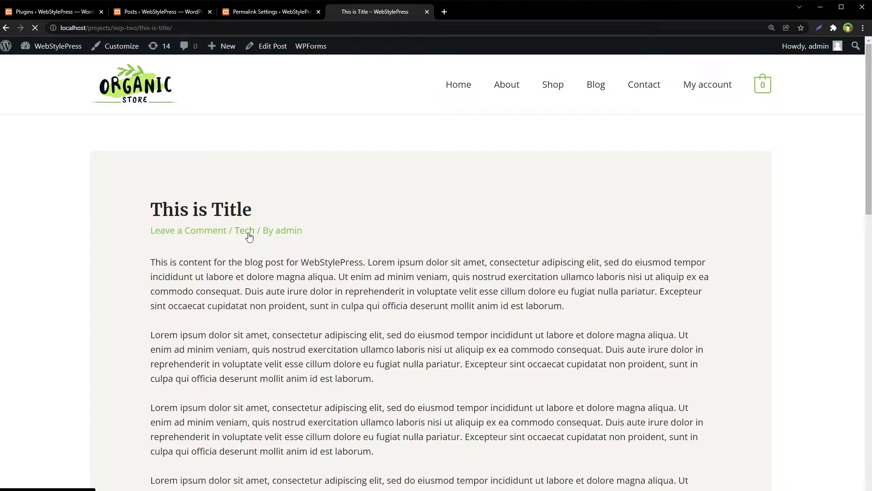
{"action": "left_click", "coordinate": [146, 28]}
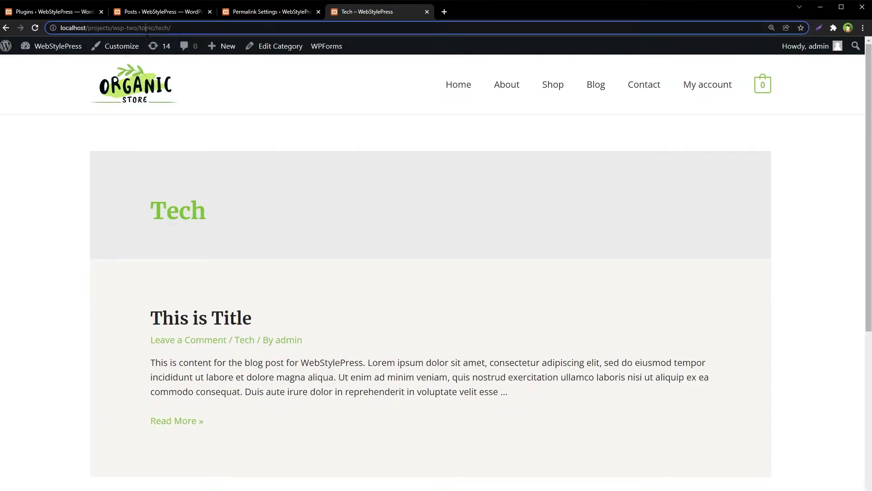
{"action": "left_click", "coordinate": [195, 320]}
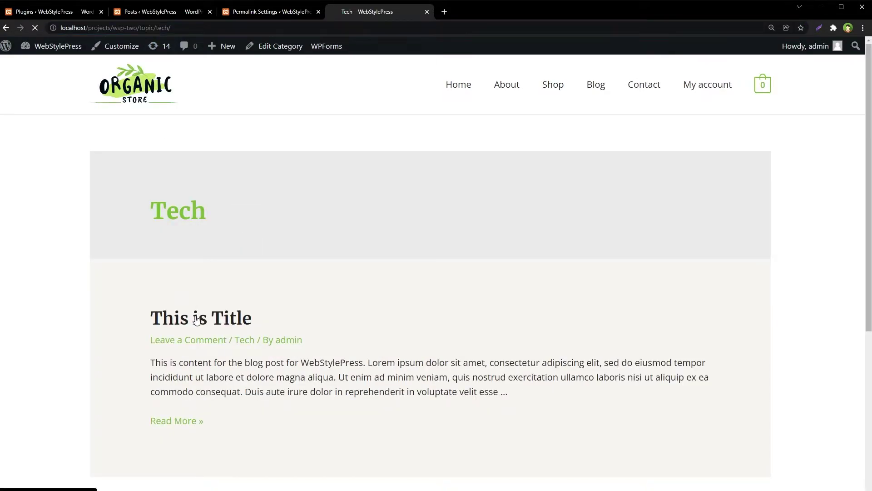
Open the tag2 archive at /topic/tag2/, which shows page not found, then return to permalinks
{"action": "scroll", "coordinate": [372, 309], "scroll_direction": "down", "scroll_amount": 7}
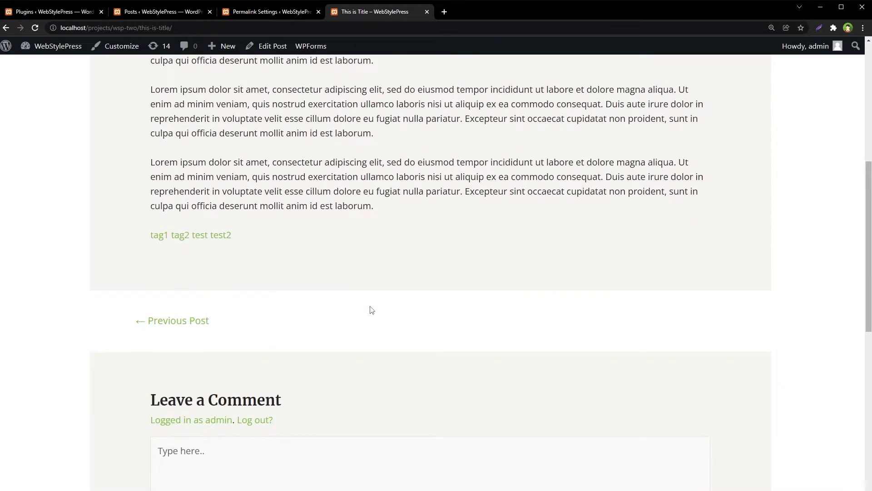
{"action": "left_click", "coordinate": [181, 237]}
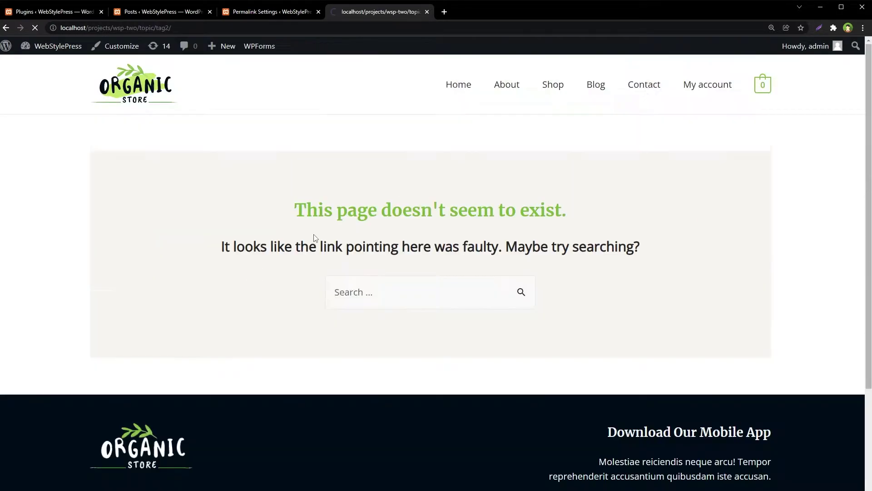
{"action": "left_click", "coordinate": [146, 28]}
{"action": "double_click", "coordinate": [146, 28]}
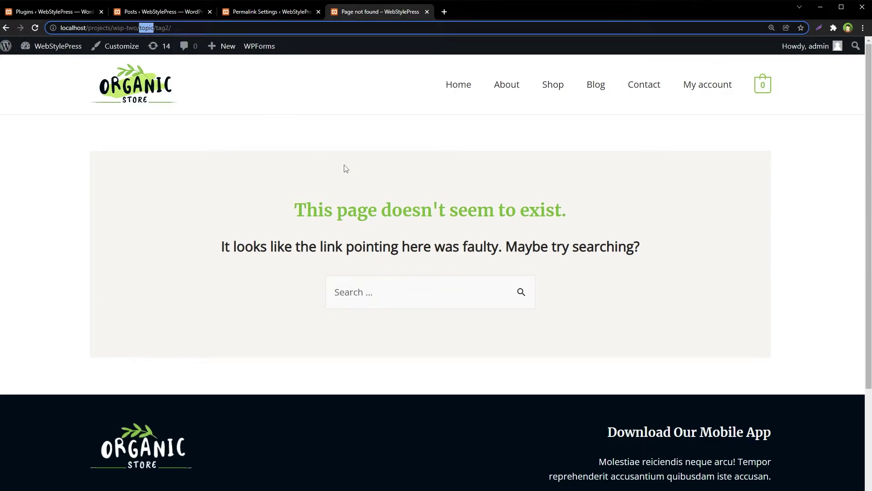
{"action": "left_click", "coordinate": [596, 84]}
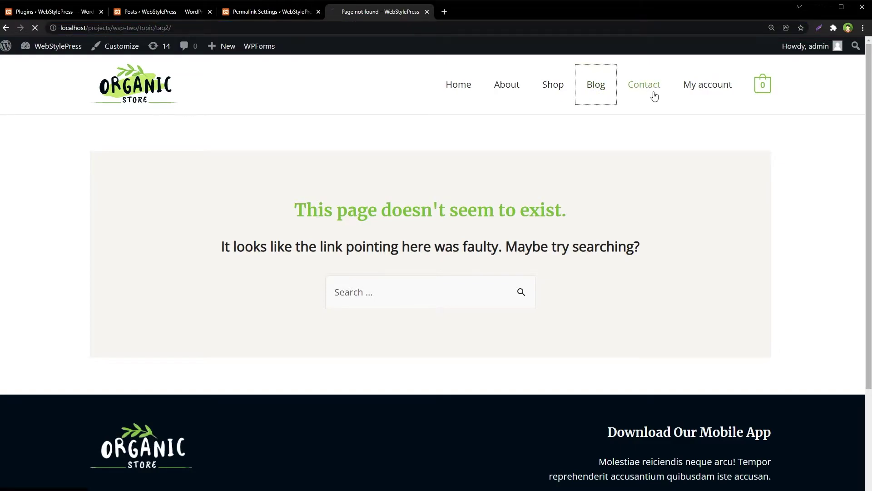
{"action": "left_click", "coordinate": [316, 10]}
{"action": "scroll", "coordinate": [308, 265], "scroll_direction": "down", "scroll_amount": 5}
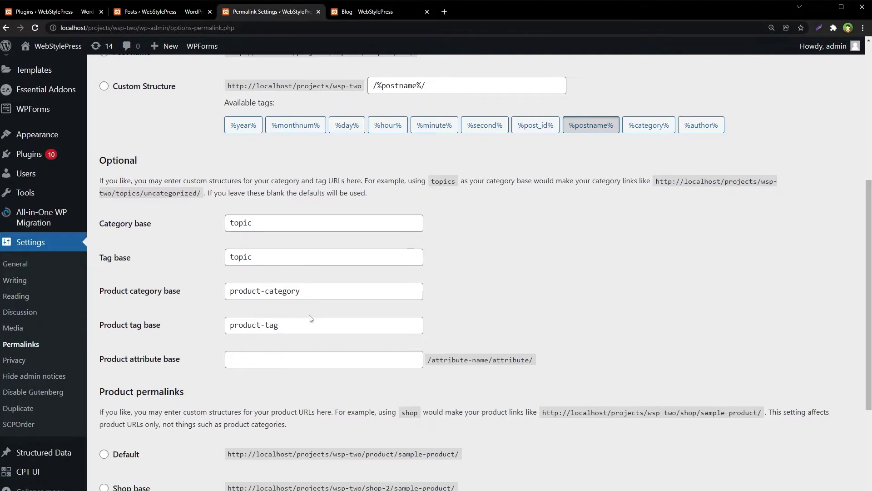
Erase 'topic' from both the category and tag bases and save the empty bases
{"action": "left_click_drag", "start_coordinate": [272, 257], "coordinate": [203, 257]}
{"action": "key", "text": "BackSpace"}
{"action": "left_click_drag", "start_coordinate": [268, 223], "coordinate": [195, 214]}
{"action": "key", "text": "BackSpace"}
{"action": "scroll", "coordinate": [572, 253], "scroll_direction": "down", "scroll_amount": 3}
{"action": "left_click", "coordinate": [152, 443]}
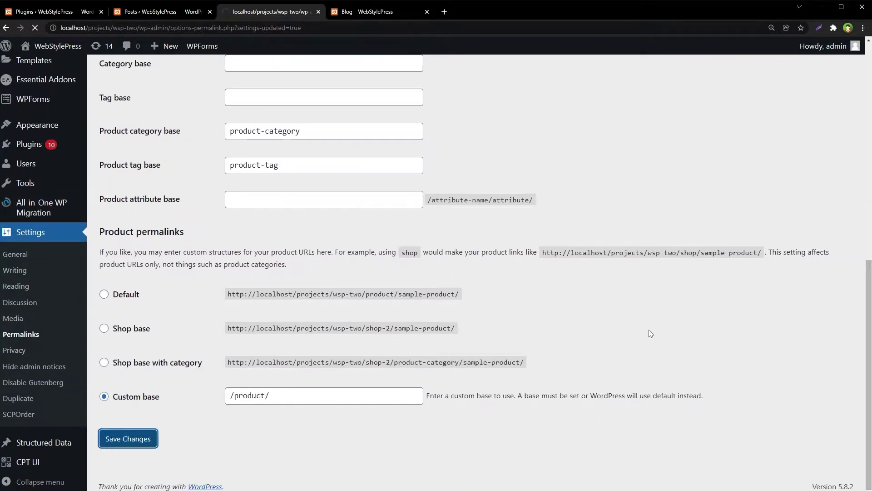
Set both bases to a single dot, save, then reload the Blog page
{"action": "scroll", "coordinate": [649, 333], "scroll_direction": "down", "scroll_amount": 5}
{"action": "left_click", "coordinate": [372, 222]}
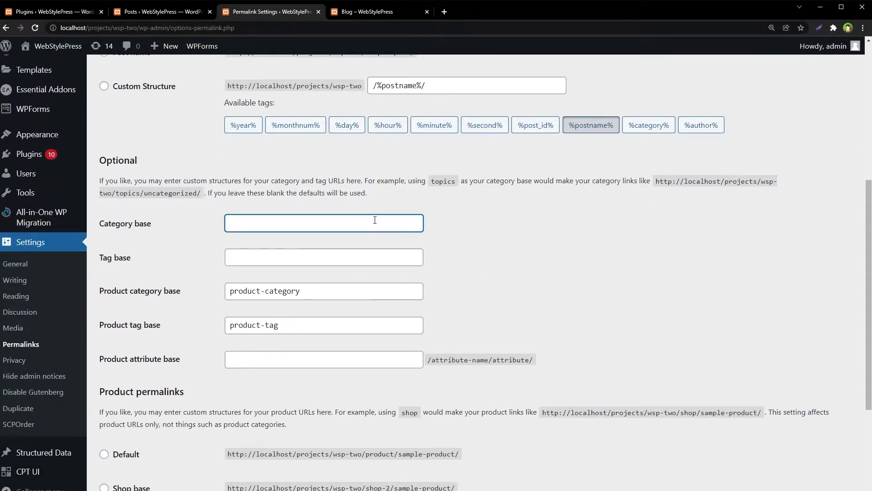
{"action": "type", "text": "."}
{"action": "left_click", "coordinate": [369, 262]}
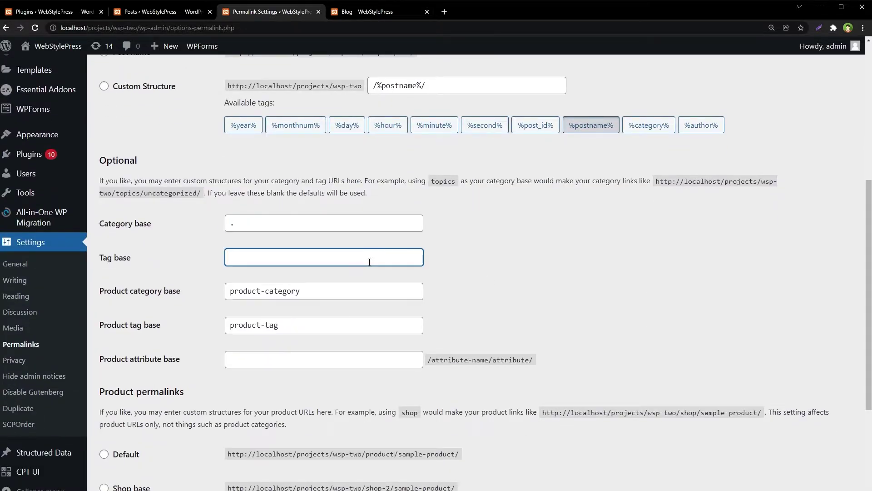
{"action": "type", "text": "."}
{"action": "left_click", "coordinate": [246, 223]}
{"action": "key", "text": "Tab"}
{"action": "left_click", "coordinate": [568, 266]}
{"action": "scroll", "coordinate": [626, 318], "scroll_direction": "down", "scroll_amount": 3}
{"action": "left_click", "coordinate": [129, 438]}
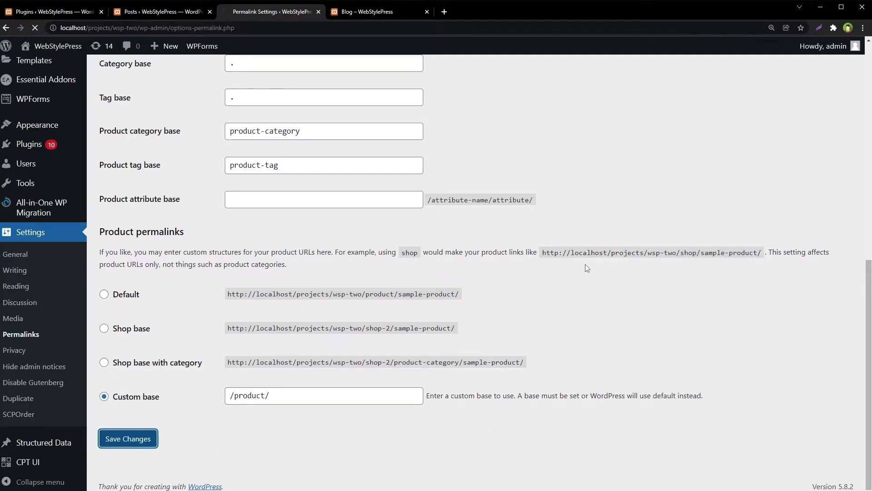
{"action": "key", "text": "ctrl+Tab"}
{"action": "key", "text": "F5"}
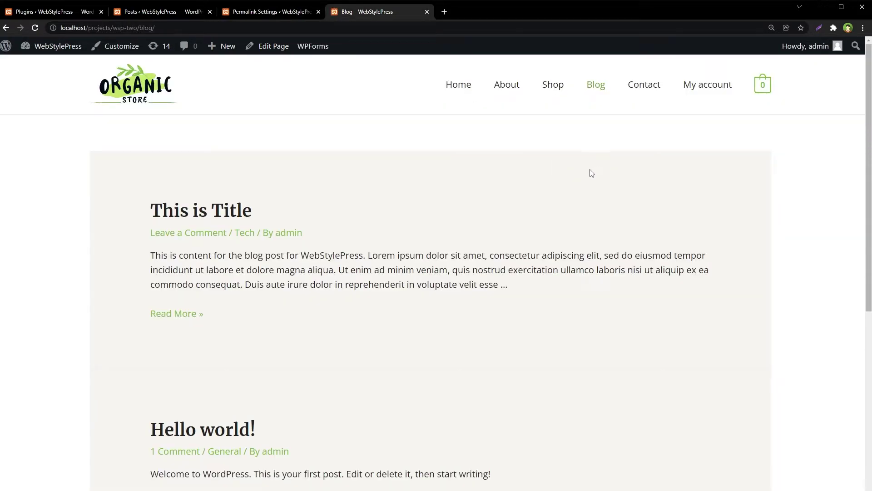
Open the post, then the Tech archive at /tech/, which is not found, and go back
{"action": "left_click", "coordinate": [185, 214]}
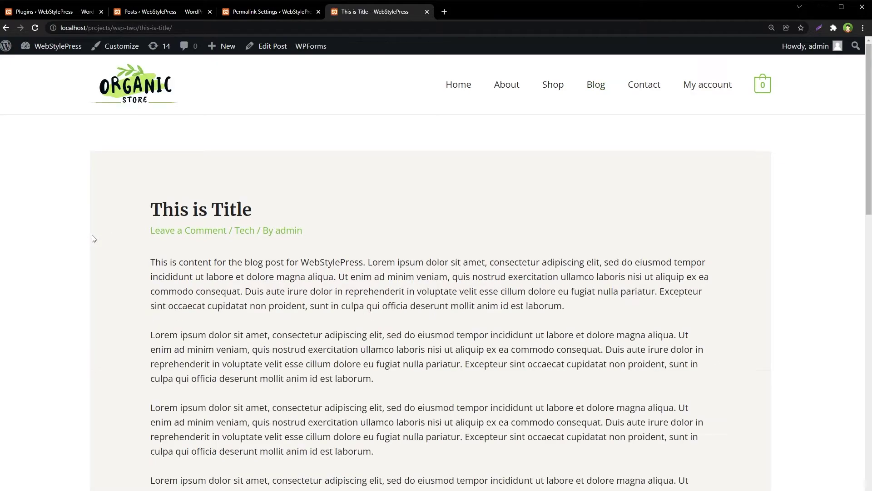
{"action": "left_click", "coordinate": [246, 230]}
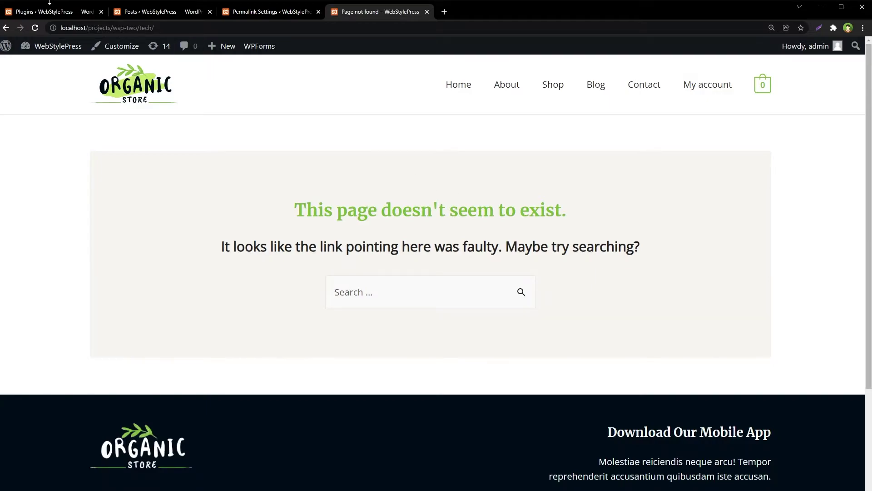
{"action": "left_click", "coordinate": [140, 28]}
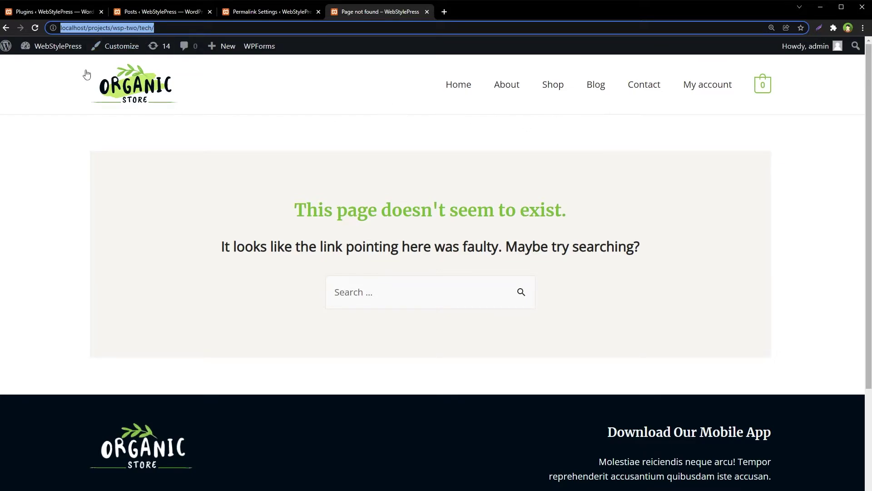
{"action": "left_click", "coordinate": [6, 28]}
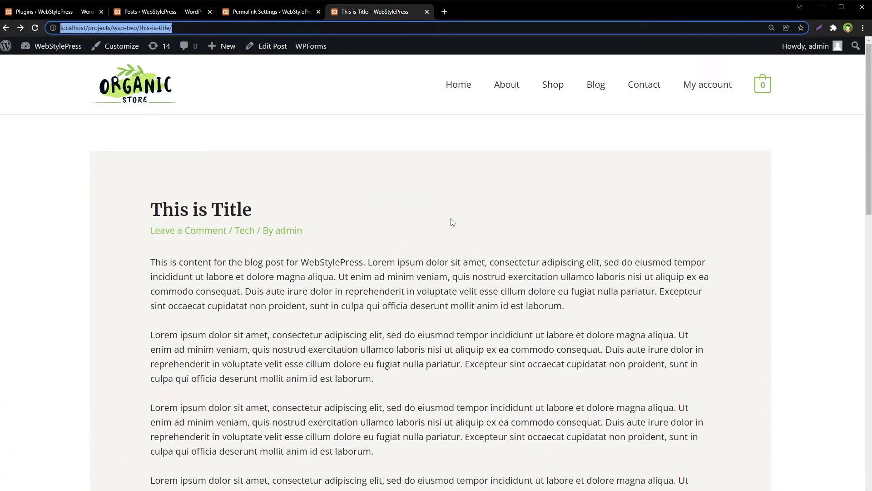
Open the tag2 archive at /tag2/, also not found, then return to Permalink Settings
{"action": "scroll", "coordinate": [452, 222], "scroll_direction": "down", "scroll_amount": 10}
{"action": "scroll", "coordinate": [444, 286], "scroll_direction": "up", "scroll_amount": 3}
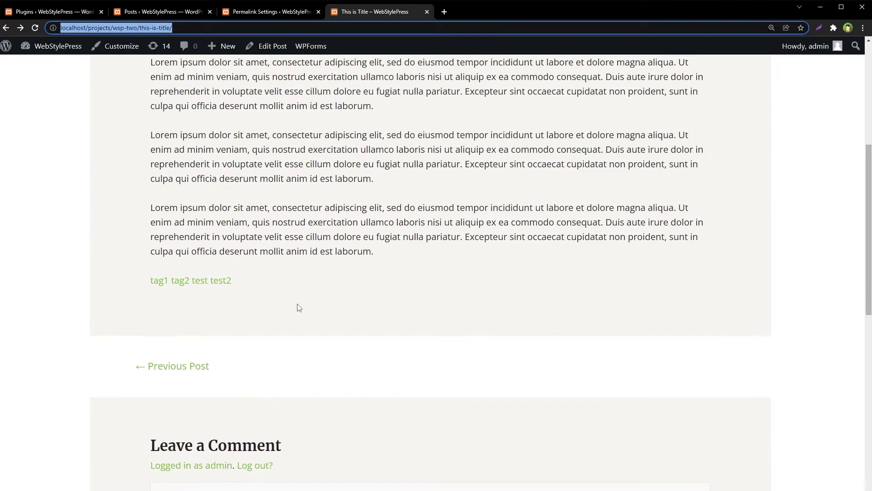
{"action": "left_click", "coordinate": [179, 280]}
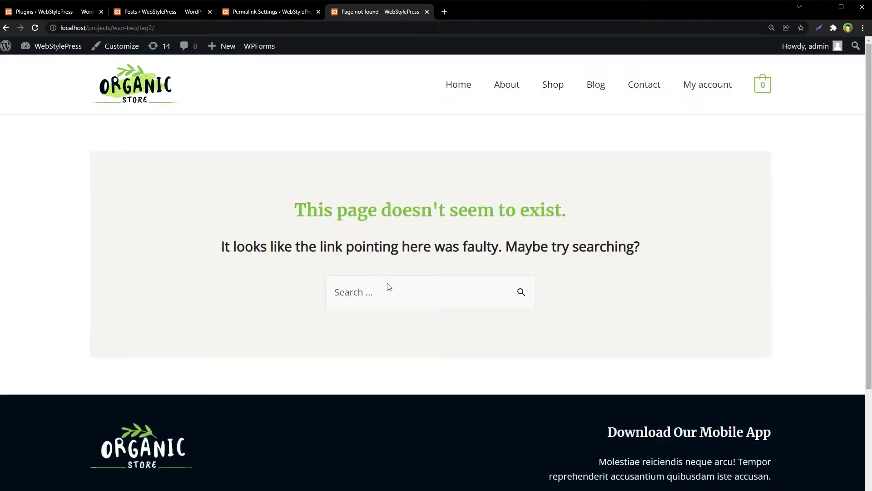
{"action": "left_click", "coordinate": [159, 28]}
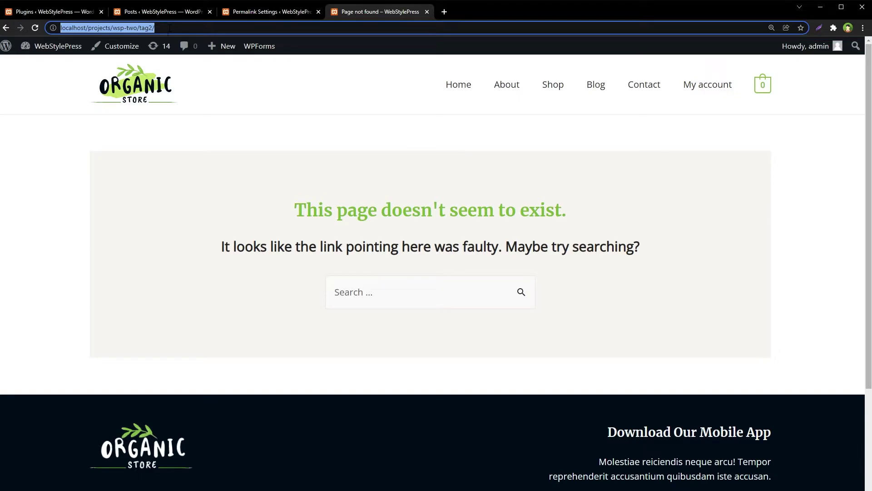
{"action": "left_click", "coordinate": [6, 28]}
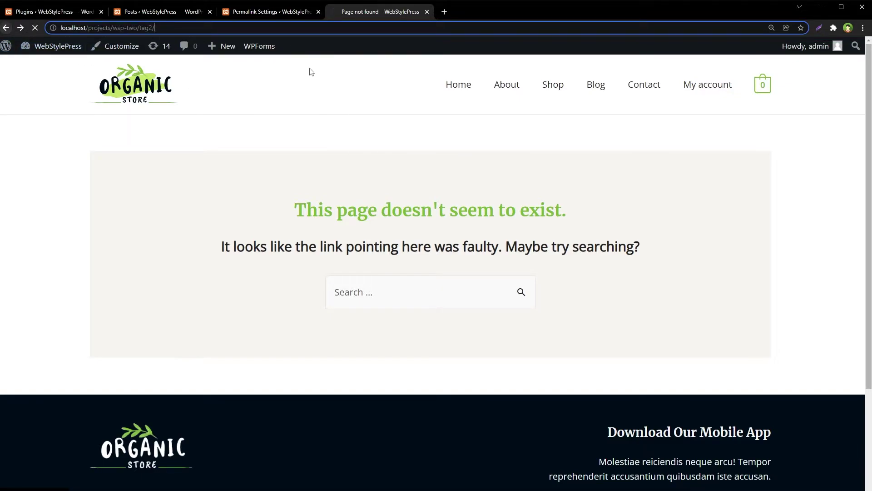
{"action": "left_click", "coordinate": [271, 12]}
{"action": "scroll", "coordinate": [566, 298], "scroll_direction": "down", "scroll_amount": 4}
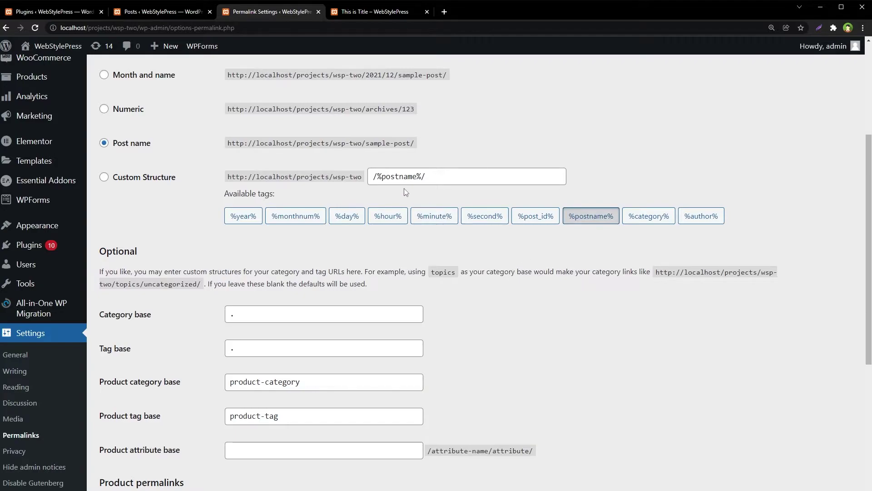
Change the Custom Structure to /%category%/%postname%/ by adding the %category% tag
{"action": "left_click", "coordinate": [370, 176]}
{"action": "scroll", "coordinate": [151, 185], "scroll_direction": "up", "scroll_amount": 2}
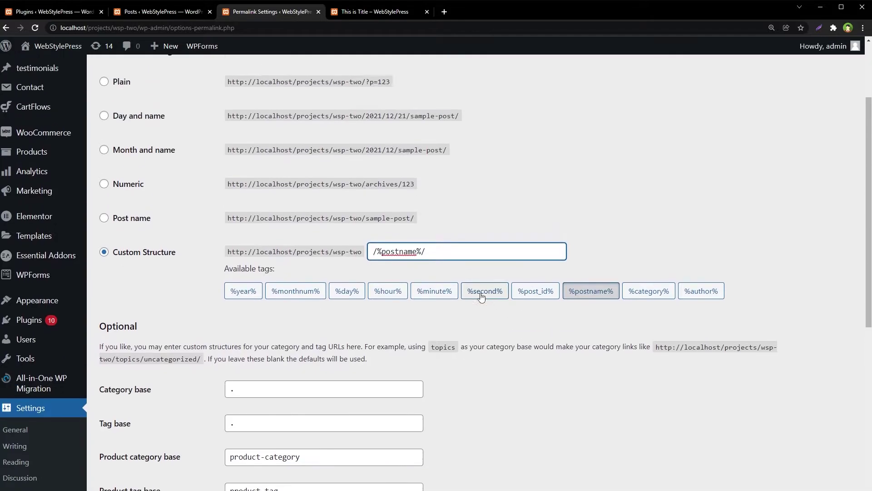
{"action": "left_click", "coordinate": [118, 237]}
{"action": "left_click", "coordinate": [120, 269]}
{"action": "left_click", "coordinate": [372, 267]}
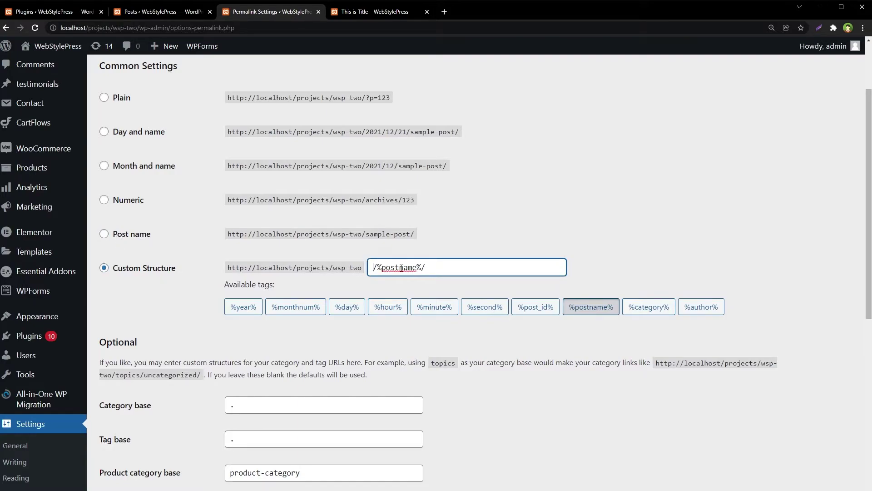
{"action": "left_click", "coordinate": [649, 307]}
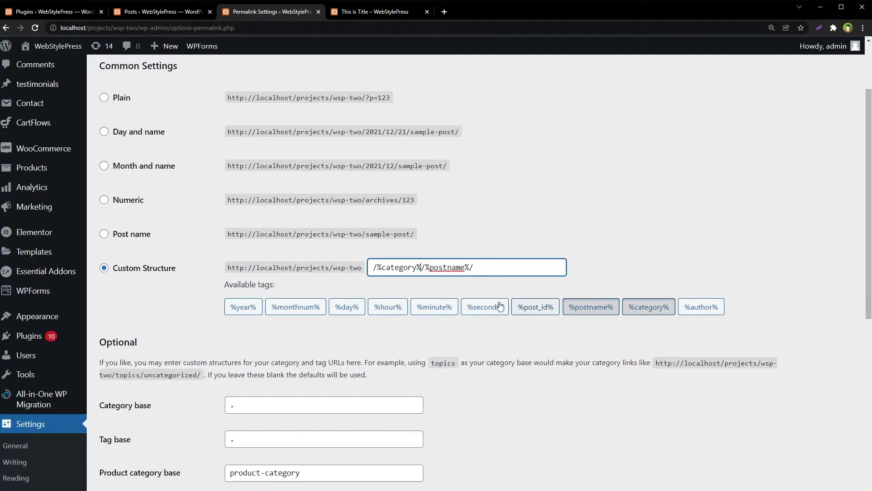
{"action": "left_click_drag", "start_coordinate": [479, 267], "coordinate": [371, 268]}
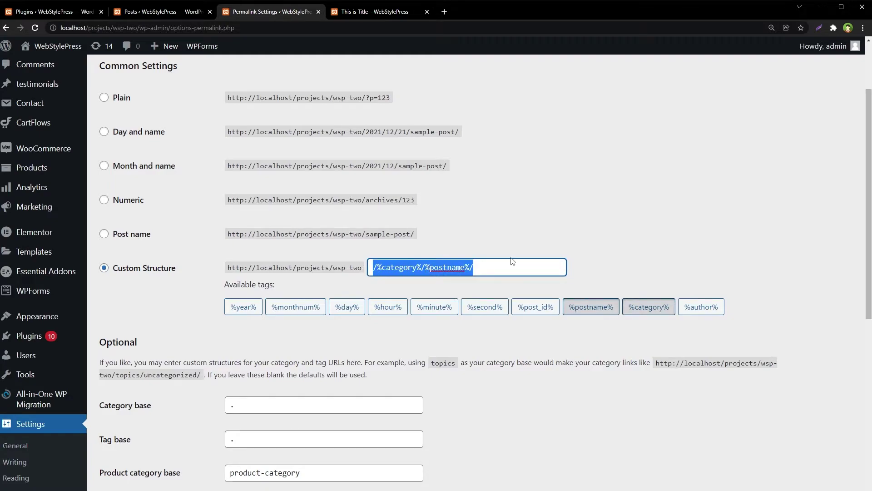
{"action": "left_click", "coordinate": [673, 259]}
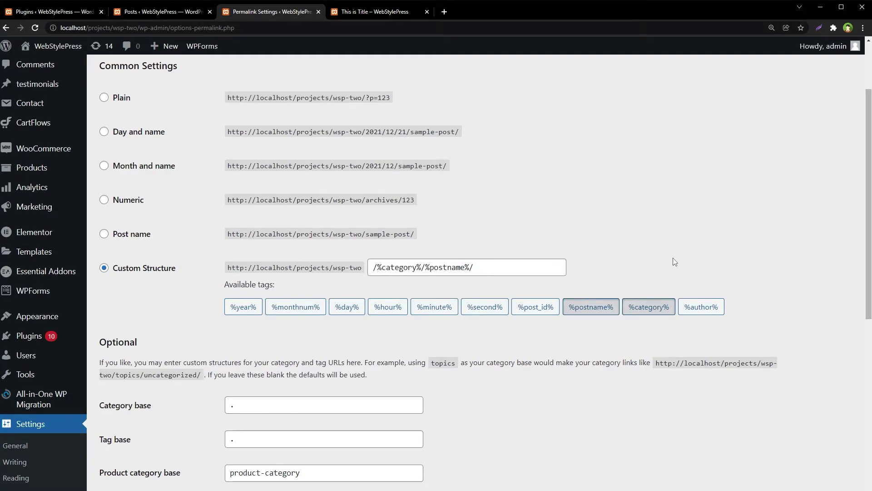
Save the new permalink structure and reload the post at its old /this-is-title/ address
{"action": "scroll", "coordinate": [674, 241], "scroll_direction": "down", "scroll_amount": 8}
{"action": "left_click", "coordinate": [155, 444]}
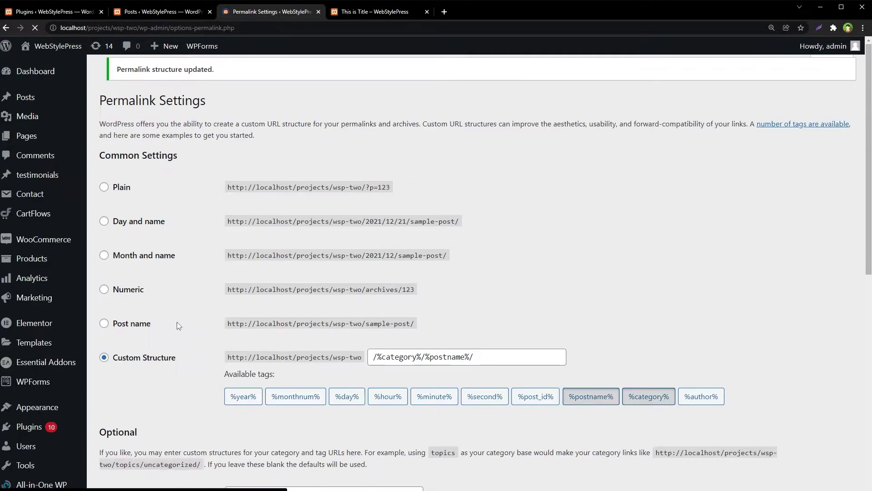
{"action": "scroll", "coordinate": [380, 343], "scroll_direction": "down", "scroll_amount": 5}
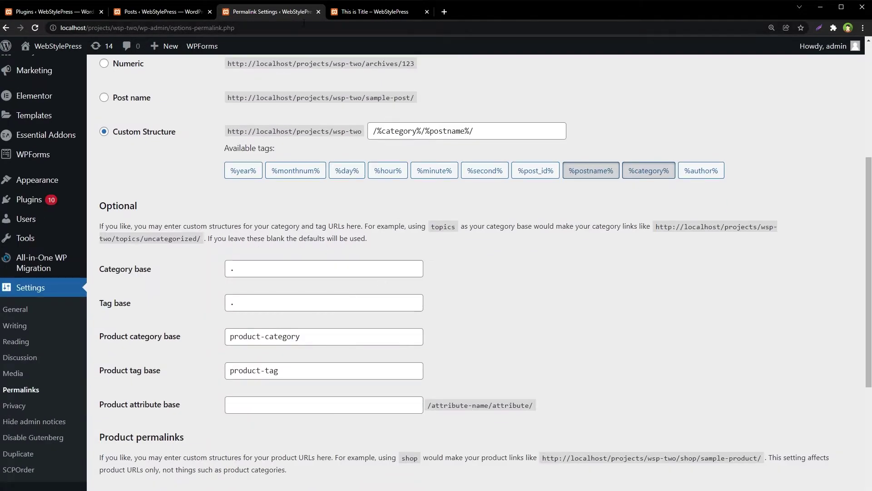
{"action": "left_click", "coordinate": [406, 13]}
{"action": "key", "text": "F5"}
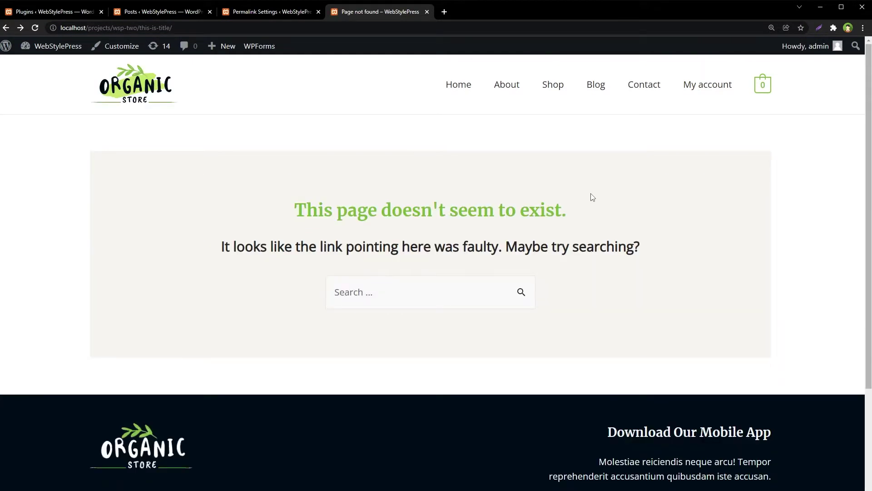
From the Blog listing, open the Tech archive at /tech/ and inspect its address
{"action": "left_click", "coordinate": [594, 86]}
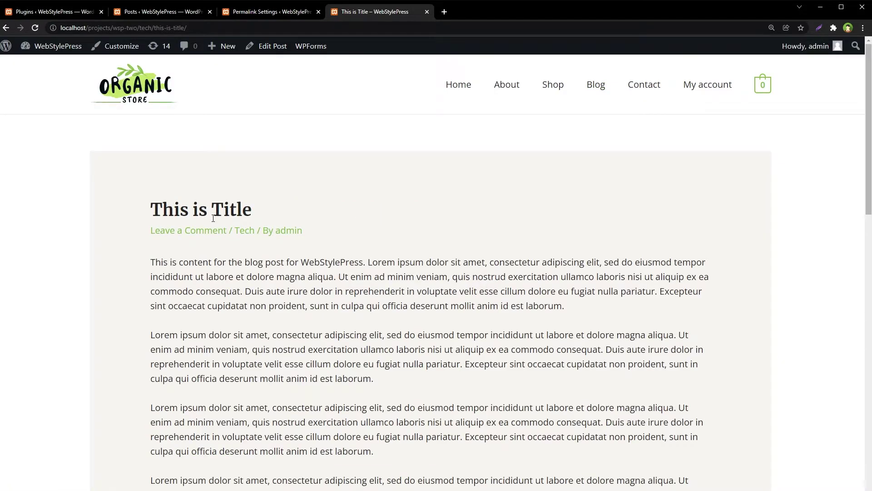
{"action": "left_click", "coordinate": [245, 237]}
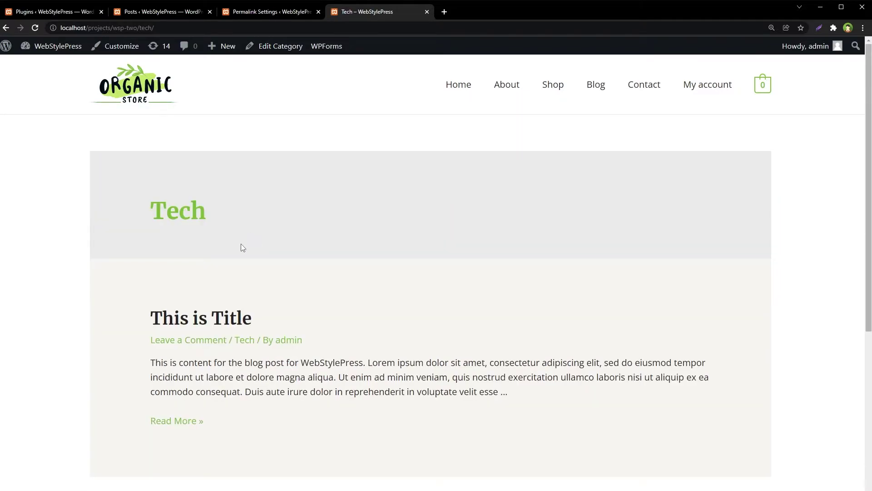
{"action": "left_click", "coordinate": [164, 27]}
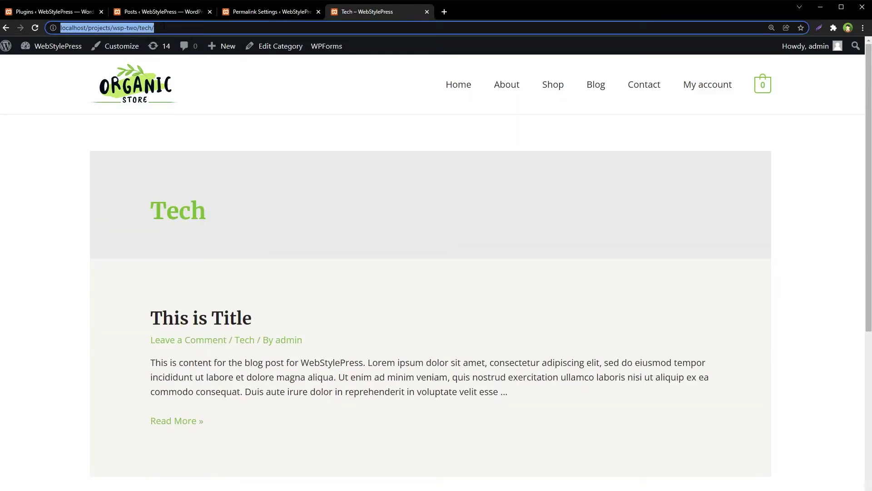
Open the post at /tech/this-is-title/, then the tag2 archive at /tag2/, which shows page not found
{"action": "left_click", "coordinate": [226, 316]}
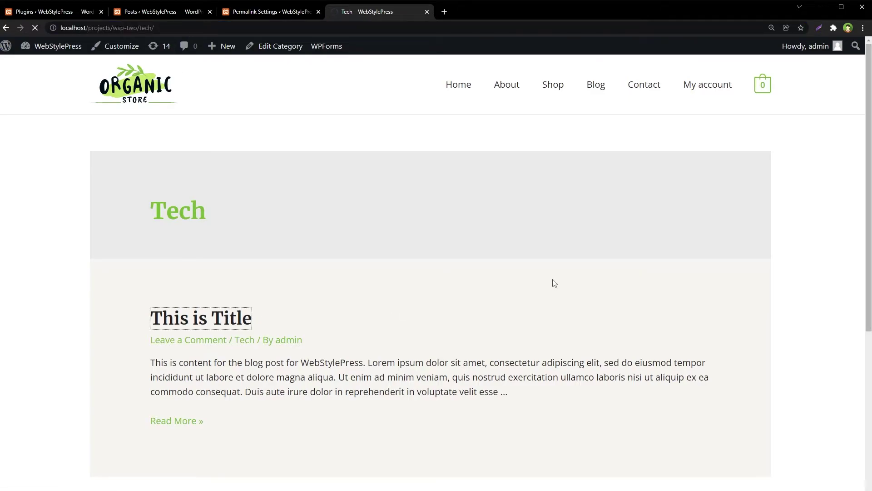
{"action": "scroll", "coordinate": [487, 253], "scroll_direction": "down", "scroll_amount": 9}
{"action": "left_click", "coordinate": [181, 280]}
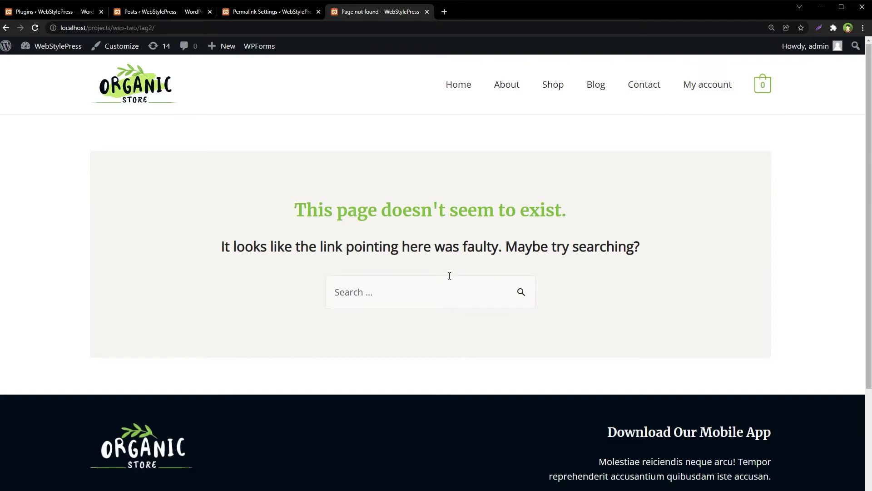
{"action": "left_click", "coordinate": [166, 28]}
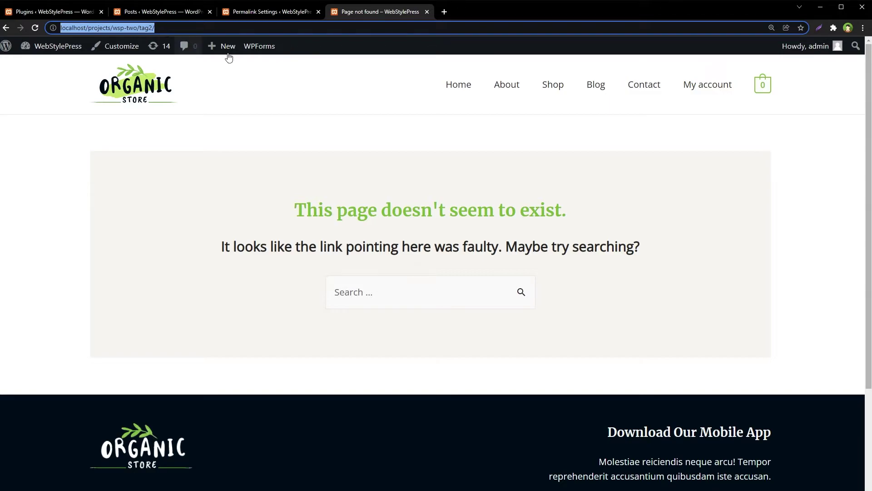
{"action": "left_click", "coordinate": [595, 84]}
Delete the dots from the Category base and Tag base fields
{"action": "left_click", "coordinate": [252, 18]}
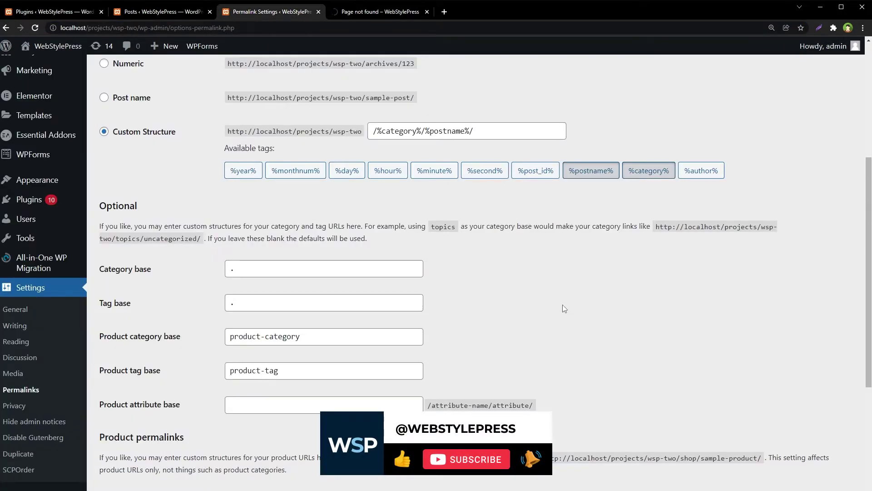
{"action": "left_click_drag", "start_coordinate": [267, 269], "coordinate": [179, 261]}
{"action": "key", "text": "BackSpace"}
{"action": "key", "text": "Tab"}
{"action": "key", "text": "BackSpace"}
Remove /%category% from the Custom Structure, leaving Post name, and save the permalink settings
{"action": "left_click_drag", "start_coordinate": [424, 132], "coordinate": [373, 131]}
{"action": "scroll", "coordinate": [534, 254], "scroll_direction": "up", "scroll_amount": 3}
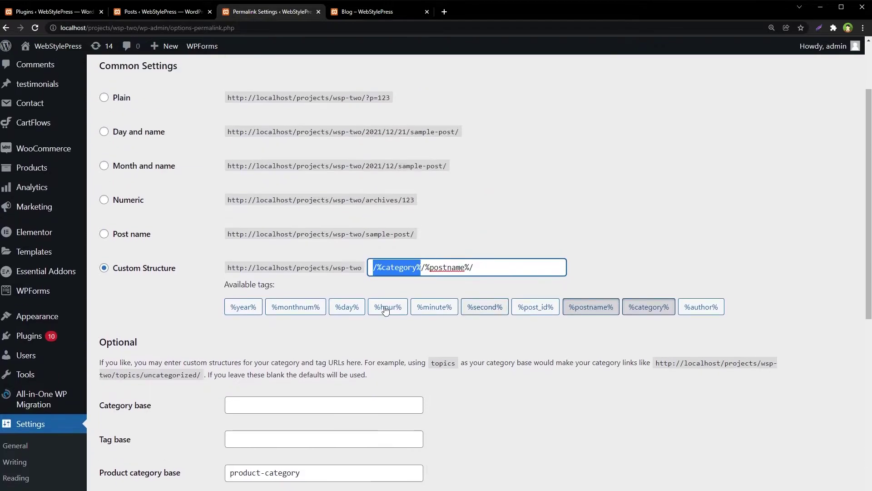
{"action": "key", "text": "BackSpace"}
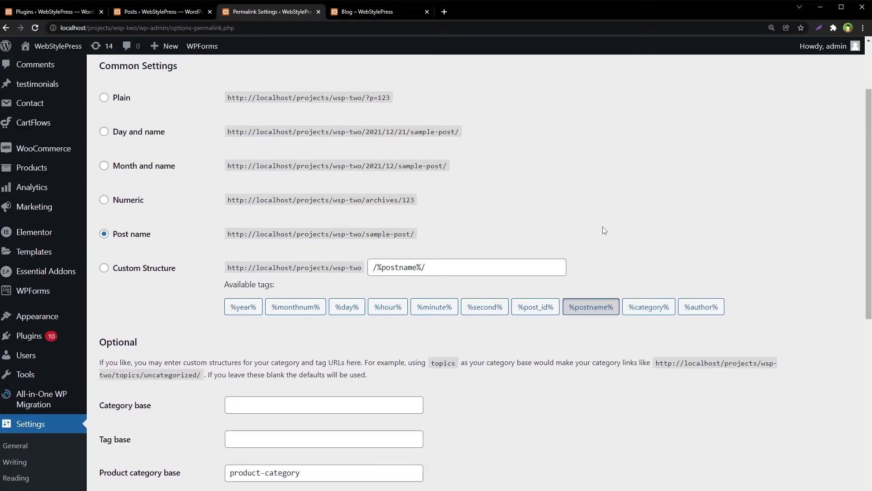
{"action": "scroll", "coordinate": [611, 246], "scroll_direction": "down", "scroll_amount": 8}
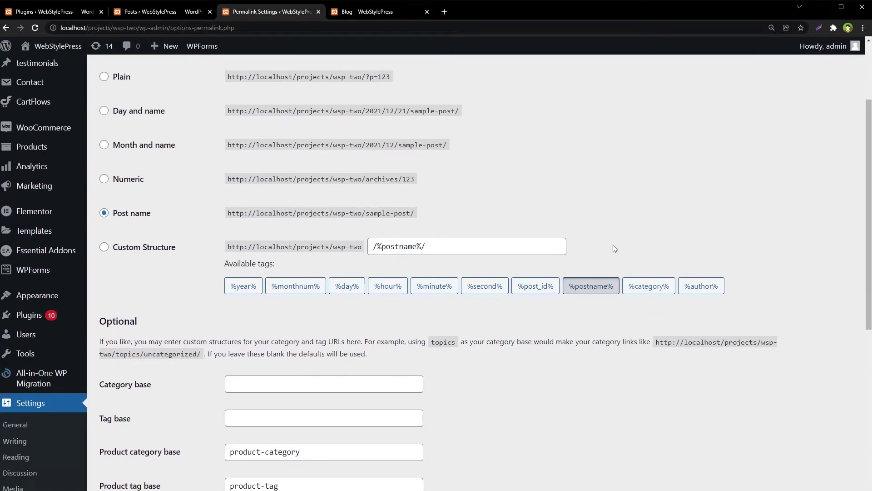
{"action": "scroll", "coordinate": [503, 336], "scroll_direction": "up", "scroll_amount": 4}
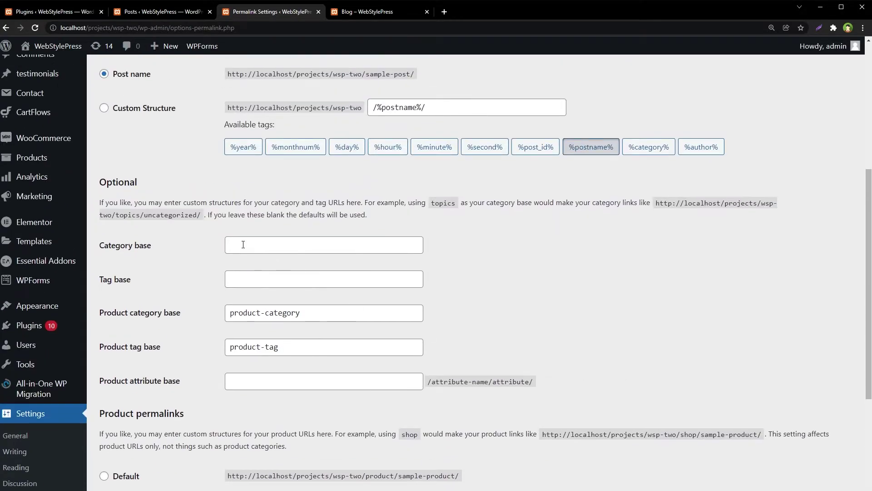
{"action": "scroll", "coordinate": [683, 308], "scroll_direction": "up", "scroll_amount": 5}
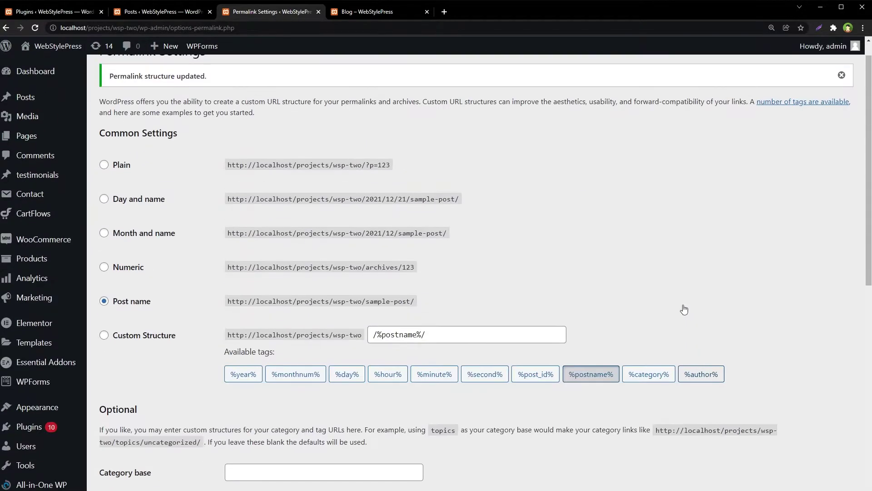
{"action": "scroll", "coordinate": [683, 308], "scroll_direction": "down", "scroll_amount": 9}
{"action": "left_click", "coordinate": [122, 437]}
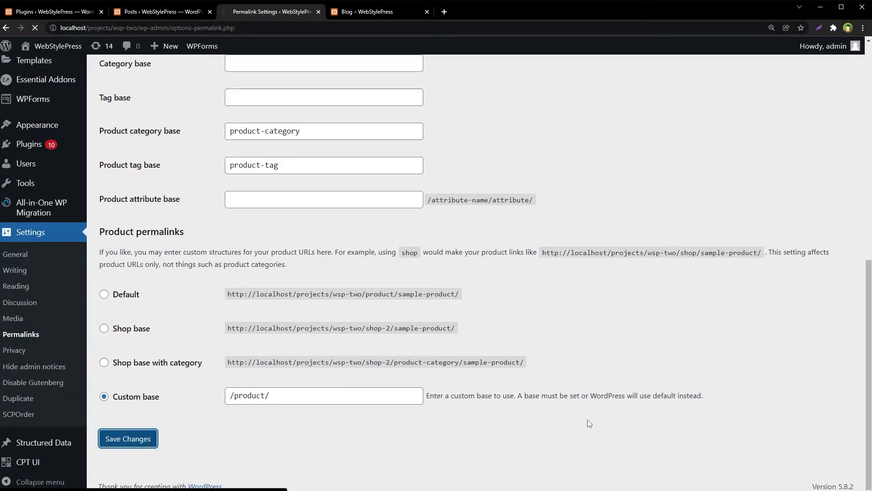
Point out the now-empty Category base and Tag base fields, then go to Add Plugins
{"action": "scroll", "coordinate": [582, 337], "scroll_direction": "down", "scroll_amount": 3}
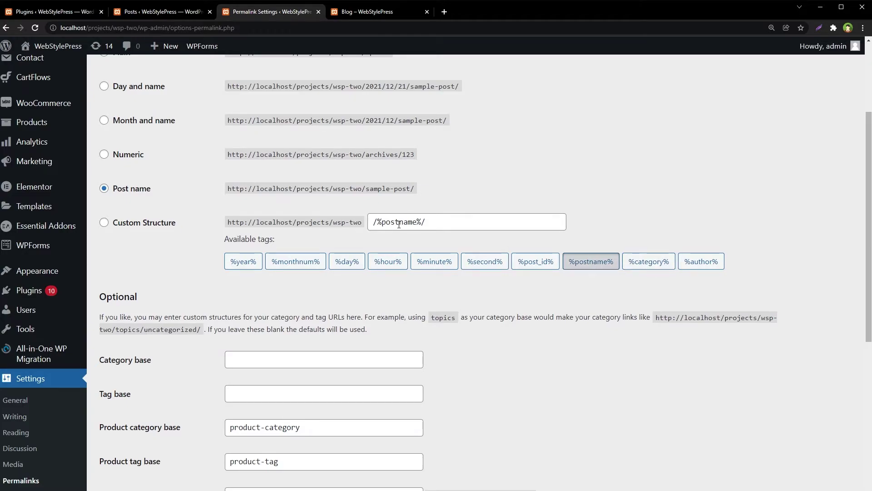
{"action": "scroll", "coordinate": [399, 224], "scroll_direction": "down", "scroll_amount": 4}
{"action": "left_click", "coordinate": [251, 178]}
{"action": "left_click_drag", "start_coordinate": [166, 184], "coordinate": [100, 181]}
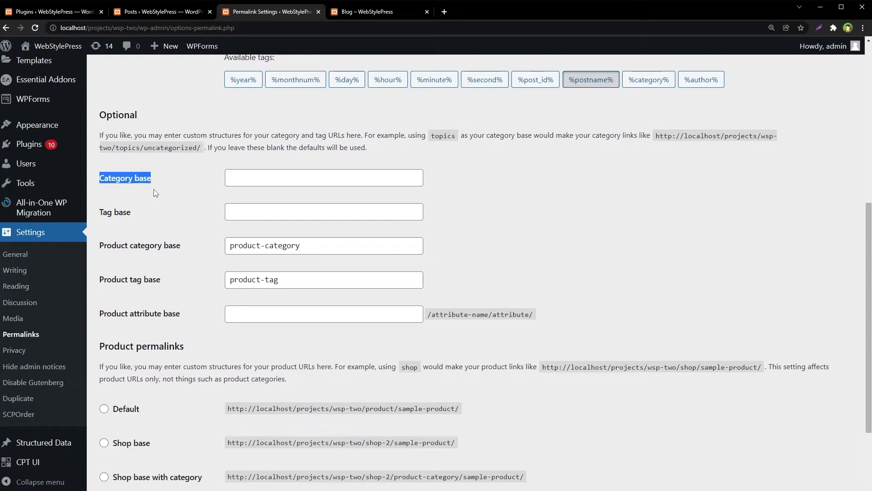
{"action": "left_click_drag", "start_coordinate": [134, 213], "coordinate": [99, 217]}
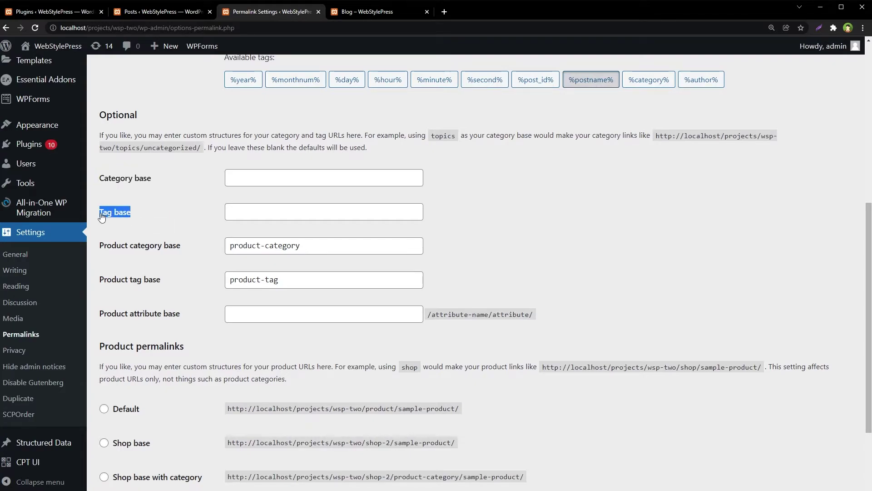
{"action": "left_click", "coordinate": [130, 222]}
{"action": "left_click_drag", "start_coordinate": [154, 217], "coordinate": [115, 217]}
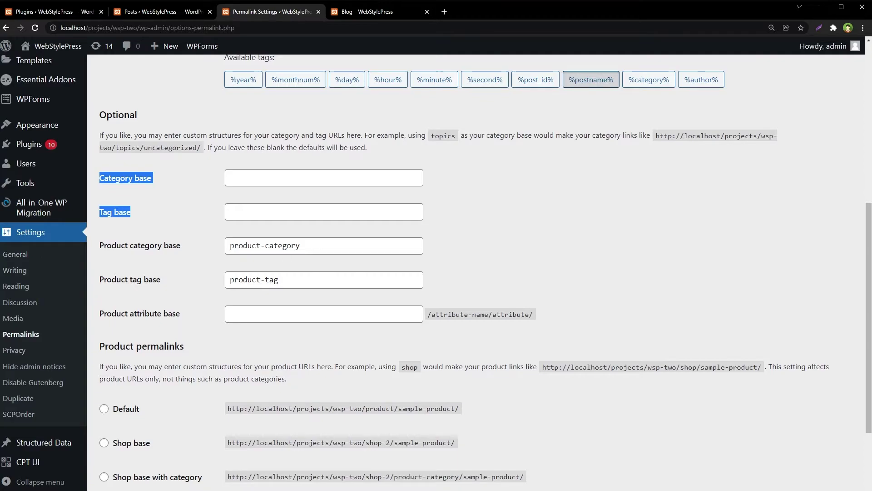
{"action": "key", "text": "ctrl+1"}
{"action": "left_click", "coordinate": [167, 74]}
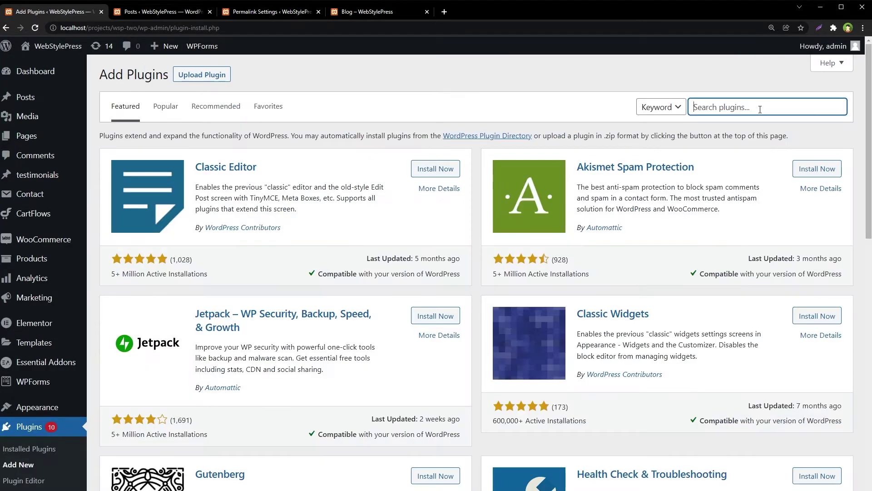
Search plugins for 'no base permalink', then install and activate WP No Base Permalink
{"action": "left_click", "coordinate": [761, 109]}
{"action": "type", "text": "no base permalink"}
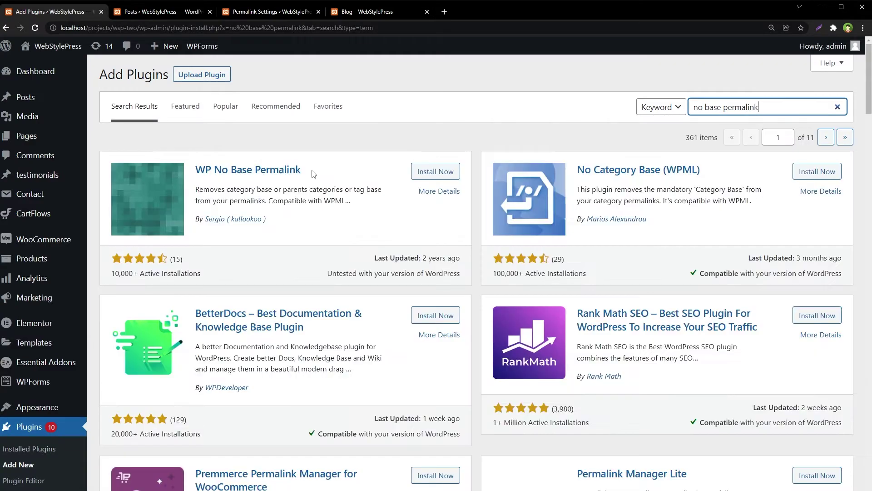
{"action": "left_click_drag", "start_coordinate": [301, 169], "coordinate": [195, 173]}
{"action": "left_click", "coordinate": [425, 177]}
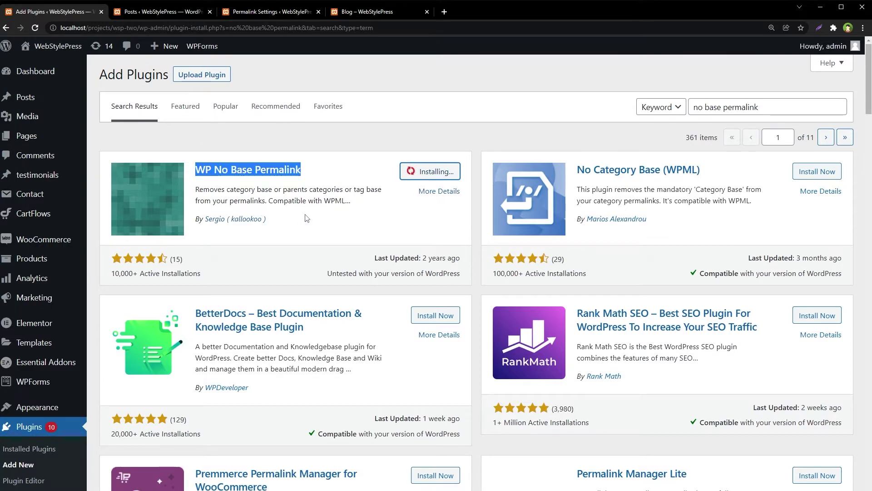
{"action": "left_click", "coordinate": [433, 181]}
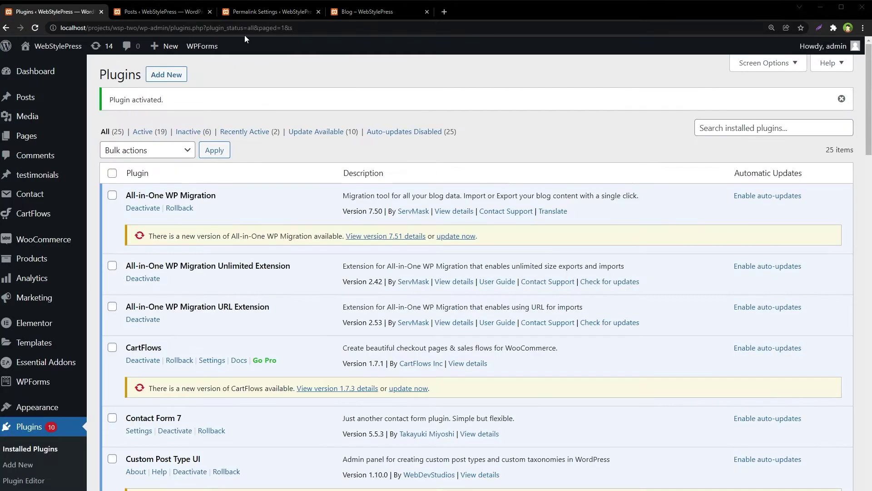
Reload the Permalink Settings page and bring the WP No Base Permalink options into view
{"action": "left_click", "coordinate": [268, 12]}
{"action": "scroll", "coordinate": [659, 236], "scroll_direction": "up", "scroll_amount": 7}
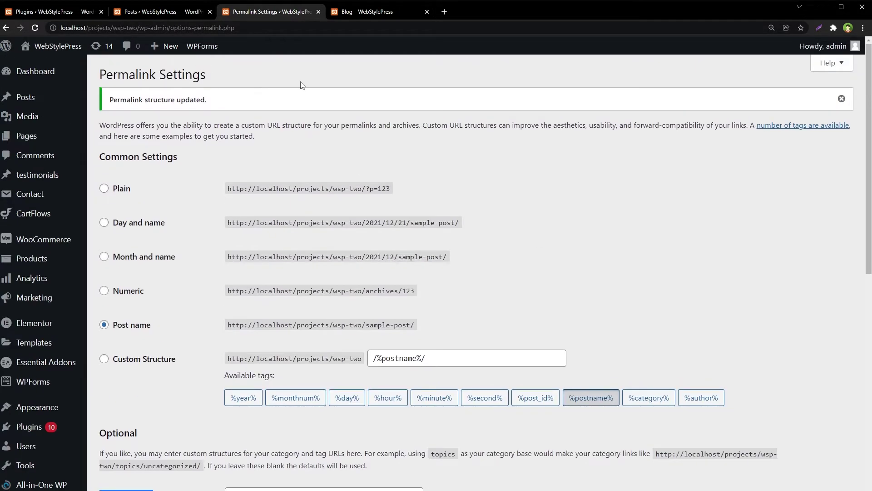
{"action": "key", "text": "ctrl+l"}
{"action": "key", "text": "Return"}
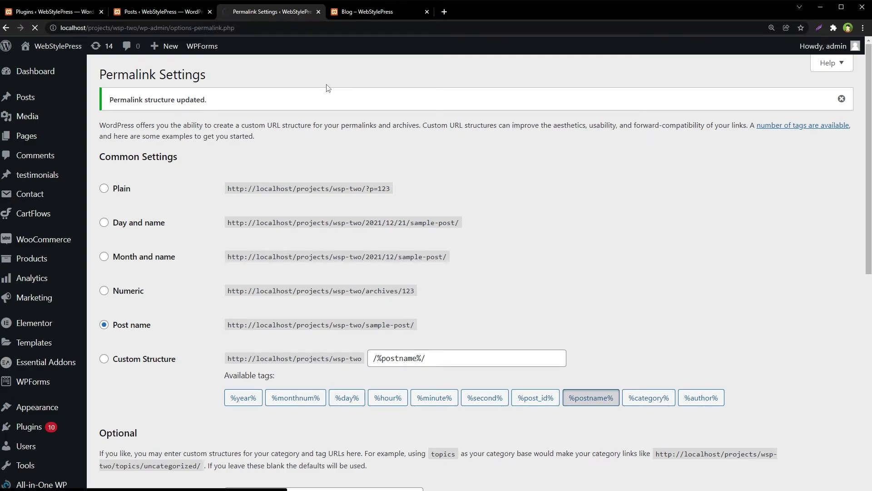
{"action": "scroll", "coordinate": [624, 259], "scroll_direction": "down", "scroll_amount": 6}
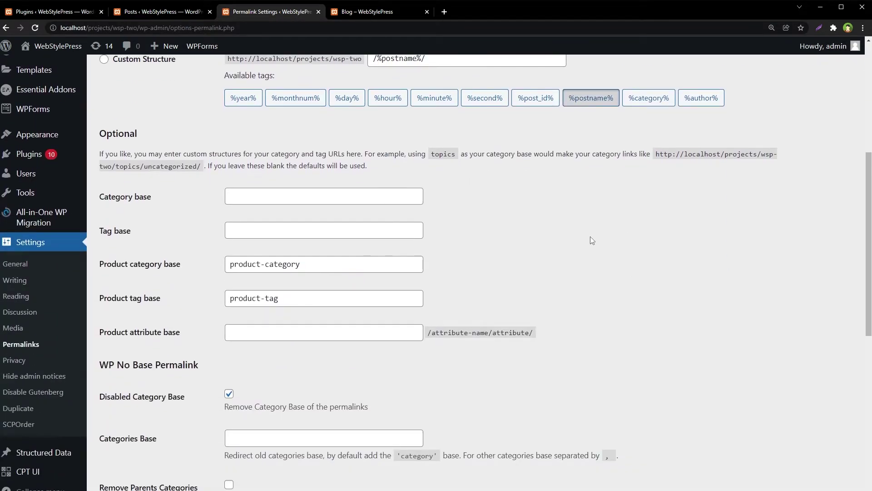
{"action": "scroll", "coordinate": [593, 239], "scroll_direction": "down", "scroll_amount": 4}
{"action": "scroll", "coordinate": [595, 239], "scroll_direction": "up", "scroll_amount": 5}
{"action": "scroll", "coordinate": [595, 241], "scroll_direction": "down", "scroll_amount": 5}
{"action": "left_click_drag", "start_coordinate": [94, 196], "coordinate": [226, 418]}
Review the category base, parent categories and tag base option descriptions
{"action": "scroll", "coordinate": [632, 359], "scroll_direction": "down", "scroll_amount": 2}
{"action": "scroll", "coordinate": [623, 358], "scroll_direction": "up", "scroll_amount": 1}
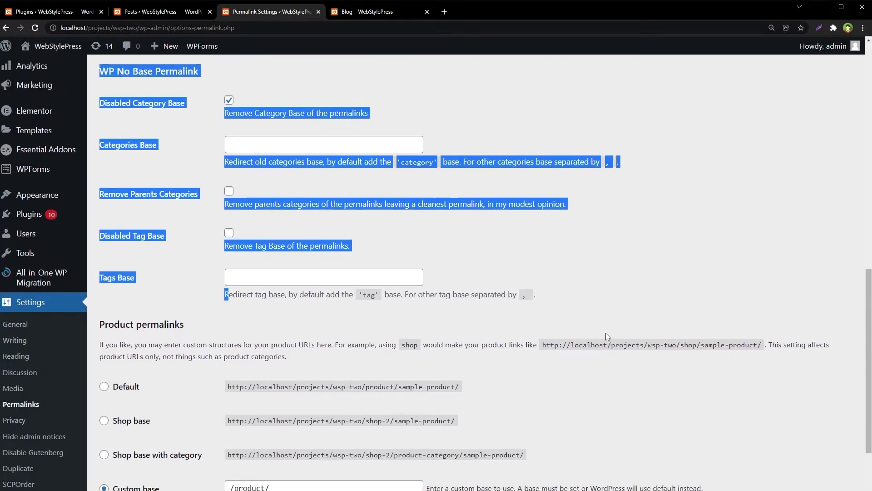
{"action": "left_click", "coordinate": [356, 158]}
{"action": "left_click_drag", "start_coordinate": [224, 179], "coordinate": [383, 181]}
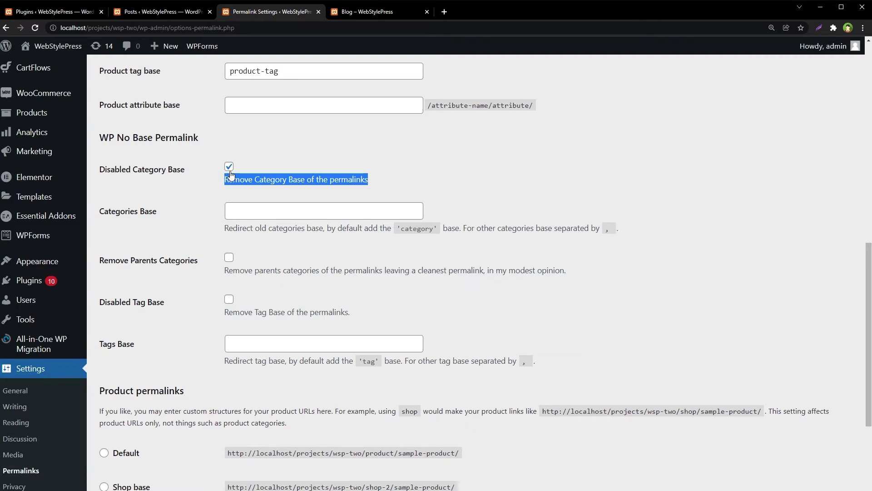
{"action": "left_click_drag", "start_coordinate": [223, 271], "coordinate": [245, 272]}
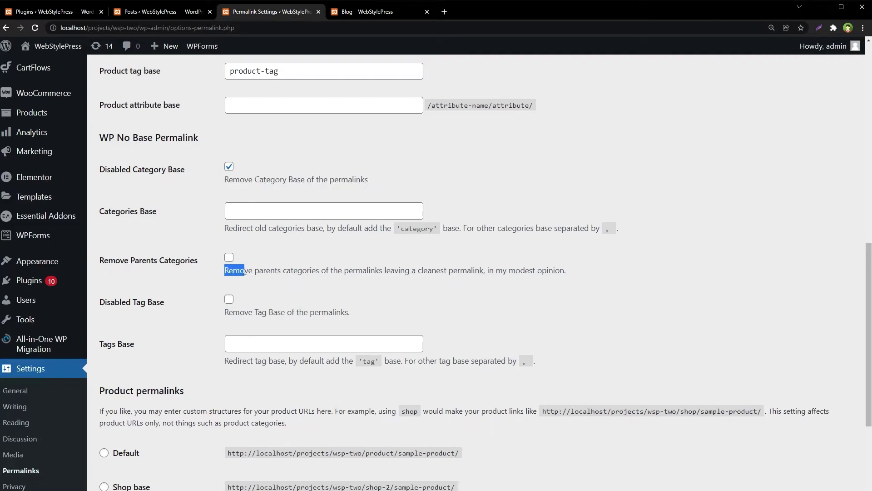
{"action": "left_click_drag", "start_coordinate": [225, 312], "coordinate": [368, 318]}
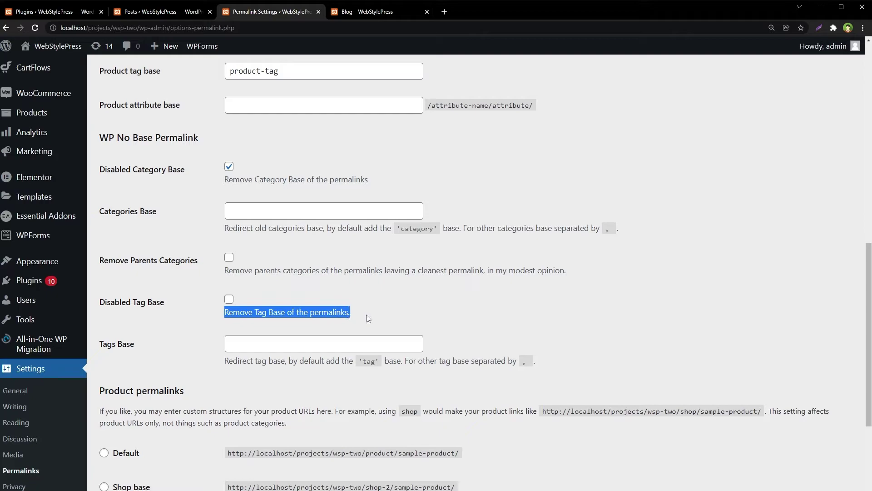
Enable Disabled Tag Base and save the permalink settings
{"action": "left_click", "coordinate": [229, 299]}
{"action": "left_click", "coordinate": [410, 321]}
{"action": "left_click_drag", "start_coordinate": [101, 139], "coordinate": [237, 144]}
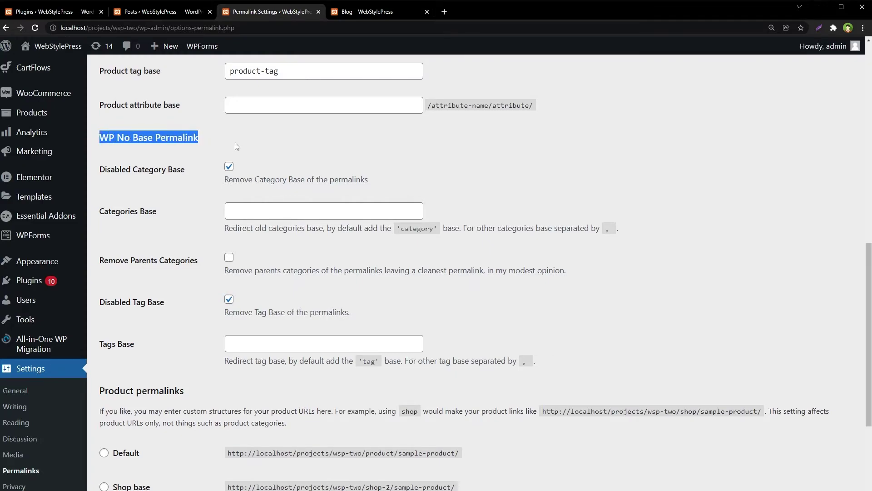
{"action": "scroll", "coordinate": [390, 205], "scroll_direction": "down", "scroll_amount": 4}
{"action": "left_click", "coordinate": [128, 439]}
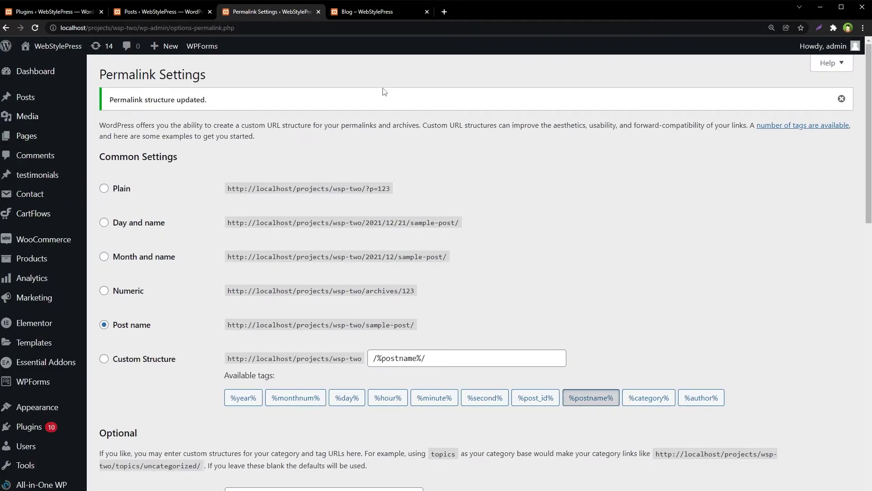
{"action": "left_click", "coordinate": [369, 11]}
Reload the Blog page, open 'This is Title', and check the Tech archive loads at /tech/
{"action": "left_click", "coordinate": [593, 93]}
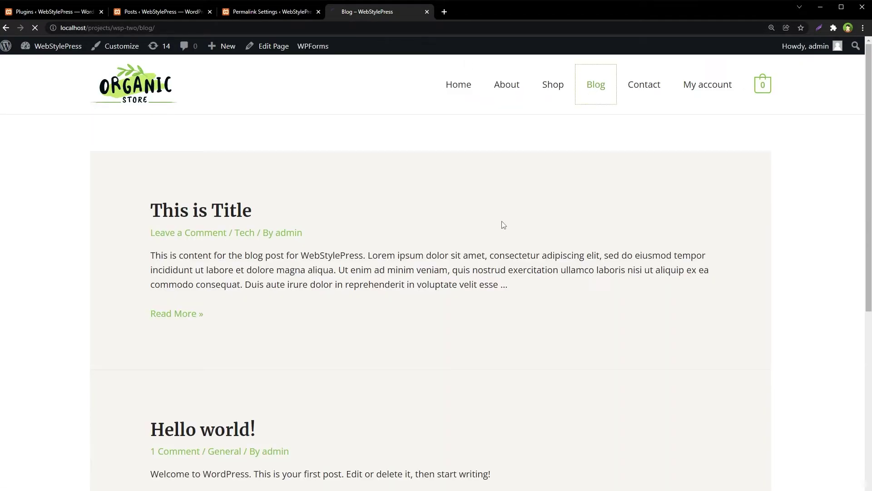
{"action": "key", "text": "F5"}
{"action": "left_click", "coordinate": [197, 217]}
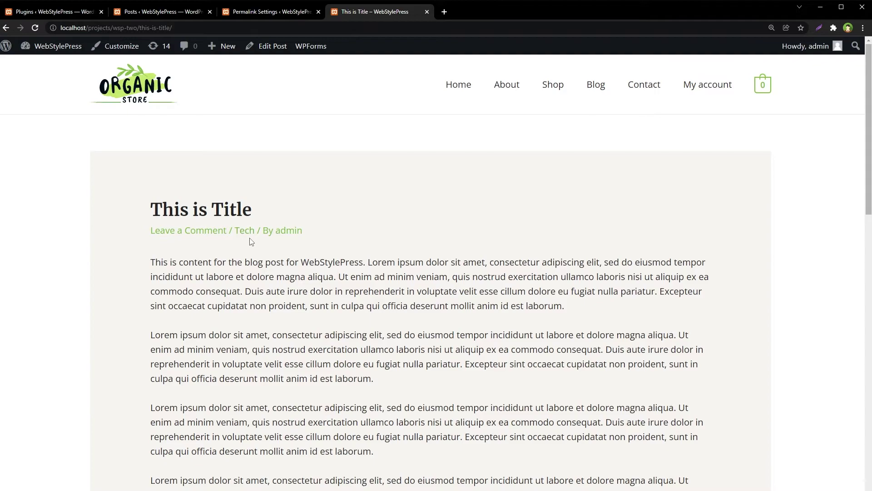
{"action": "left_click_drag", "start_coordinate": [312, 238], "coordinate": [142, 236]}
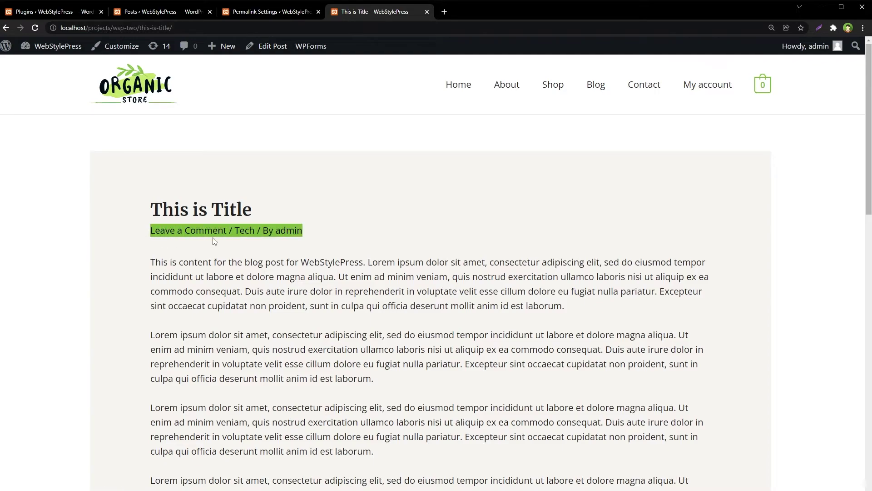
{"action": "left_click", "coordinate": [248, 236]}
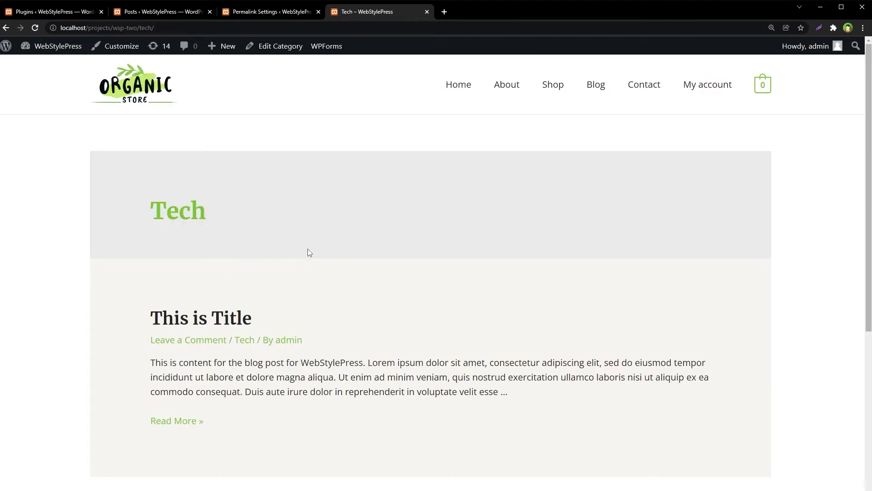
{"action": "left_click", "coordinate": [173, 23]}
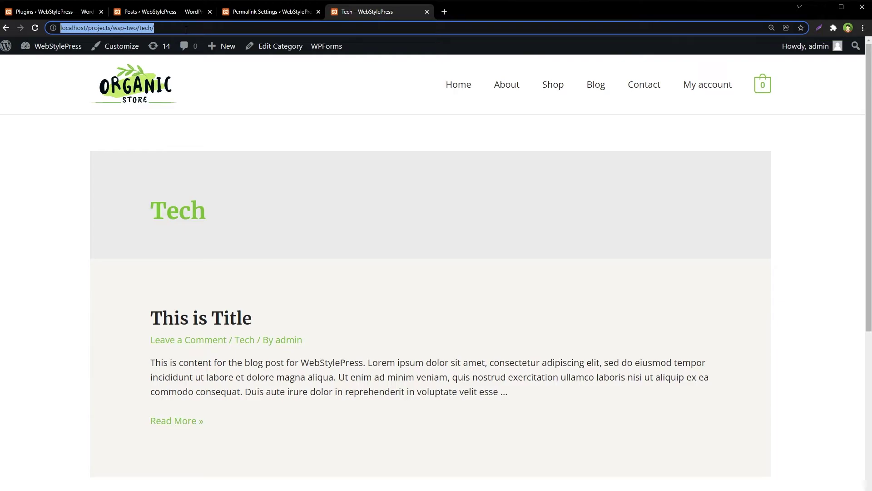
{"action": "left_click", "coordinate": [186, 29]}
{"action": "double_click", "coordinate": [146, 28]}
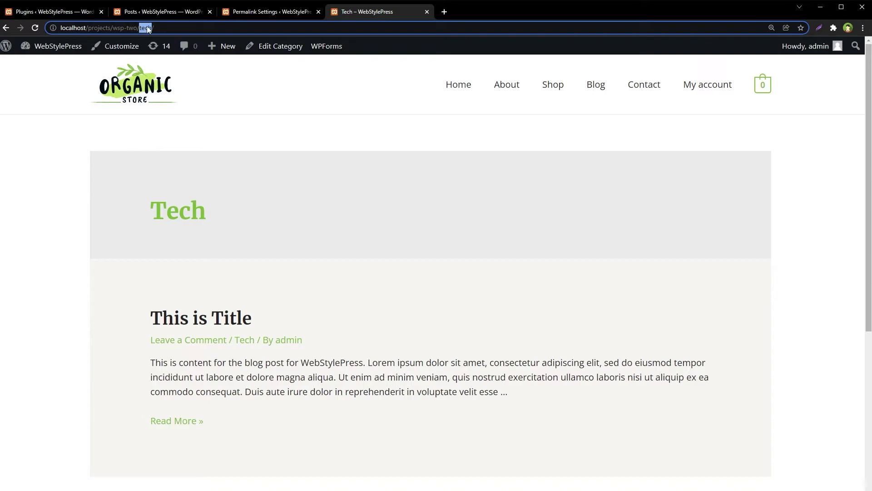
Return to 'This is Title' and open its tag1 tag archive
{"action": "left_click", "coordinate": [204, 317]}
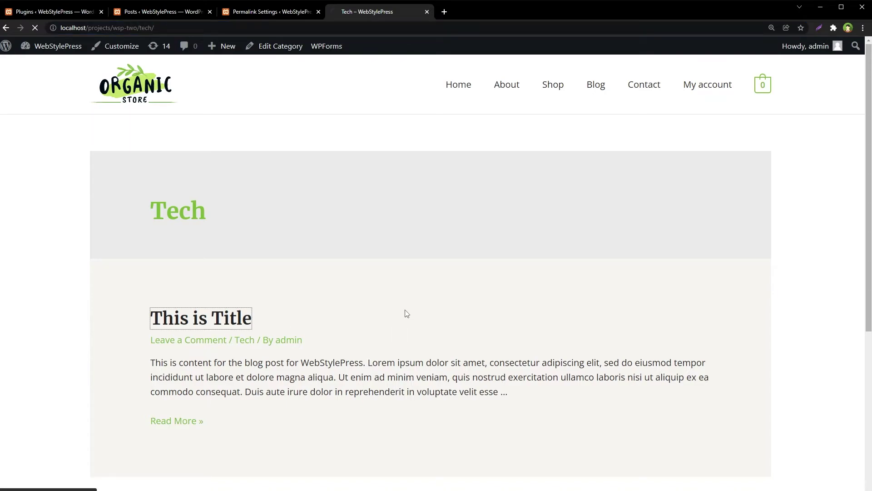
{"action": "scroll", "coordinate": [415, 275], "scroll_direction": "down", "scroll_amount": 10}
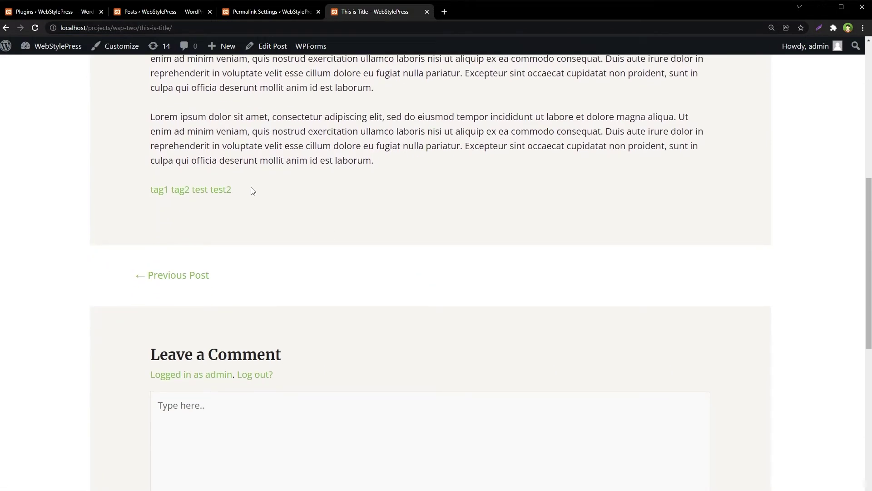
{"action": "left_click_drag", "start_coordinate": [251, 190], "coordinate": [92, 196]}
{"action": "scroll", "coordinate": [137, 196], "scroll_direction": "down", "scroll_amount": 1}
{"action": "left_click", "coordinate": [196, 196]}
{"action": "scroll", "coordinate": [252, 199], "scroll_direction": "up", "scroll_amount": 2}
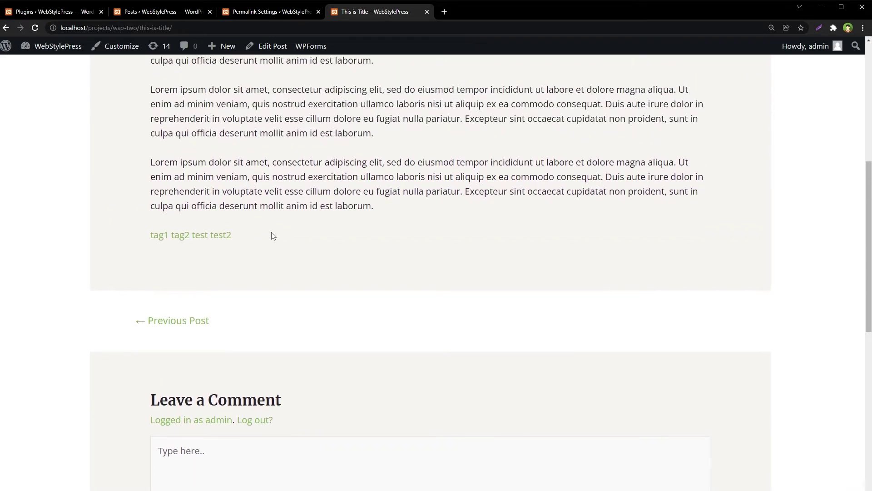
{"action": "left_click", "coordinate": [160, 236]}
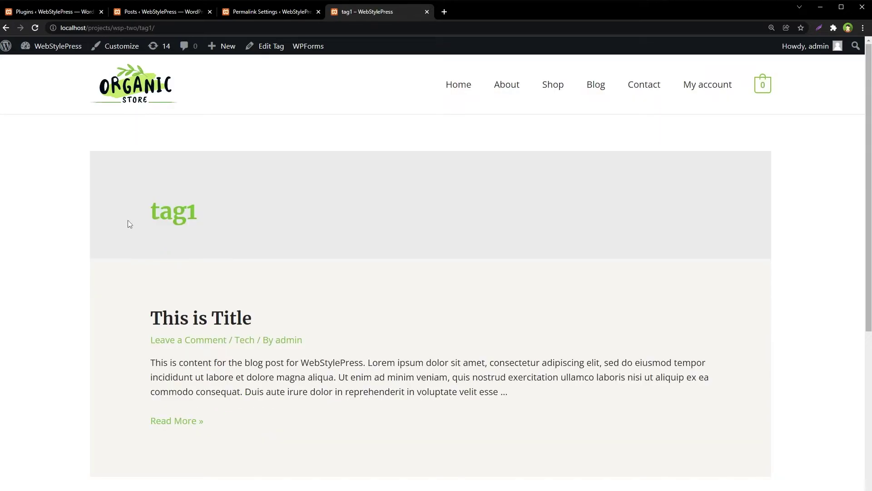
Inspect the tag1 archive's address and heading
{"action": "left_click_drag", "start_coordinate": [128, 222], "coordinate": [282, 413]}
{"action": "left_click", "coordinate": [282, 412]}
{"action": "left_click", "coordinate": [176, 28]}
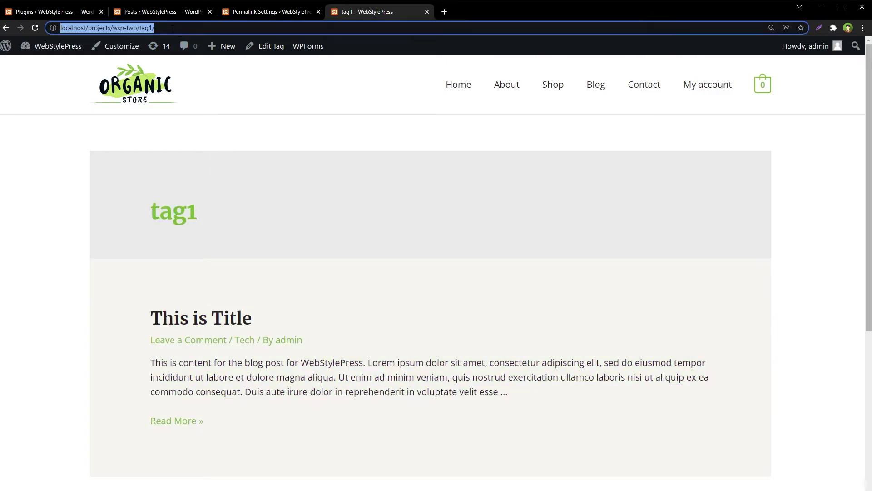
{"action": "double_click", "coordinate": [144, 28]}
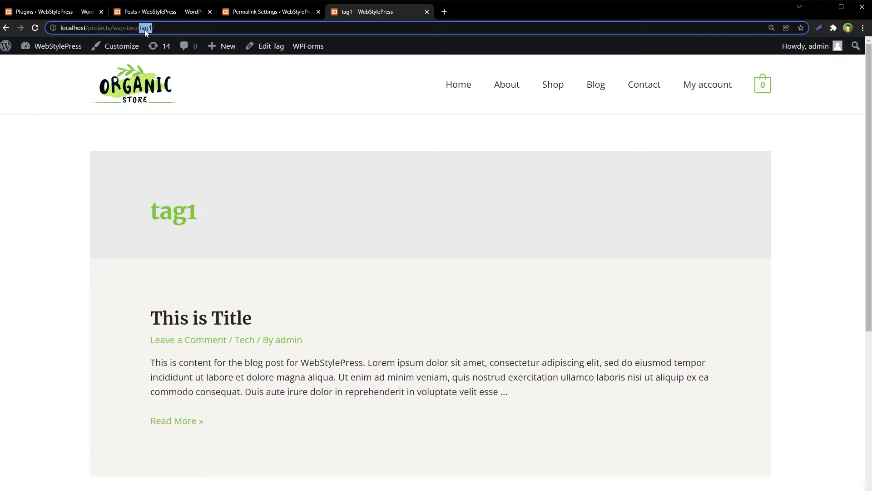
{"action": "left_click_drag", "start_coordinate": [143, 216], "coordinate": [121, 215]}
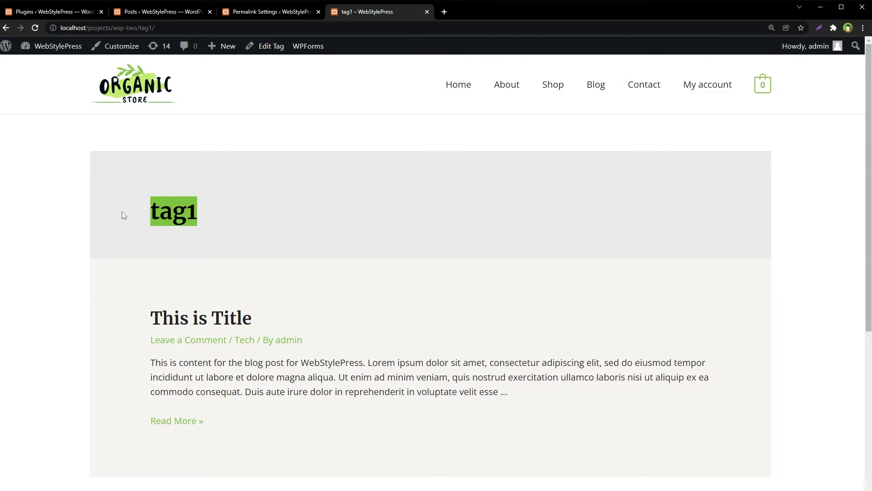
{"action": "left_click", "coordinate": [230, 212]}
{"action": "left_click_drag", "start_coordinate": [230, 212], "coordinate": [124, 214]}
Confirm the tag1 archive loads at base-less /tag1/, then go to the Blog page
{"action": "double_click", "coordinate": [146, 28]}
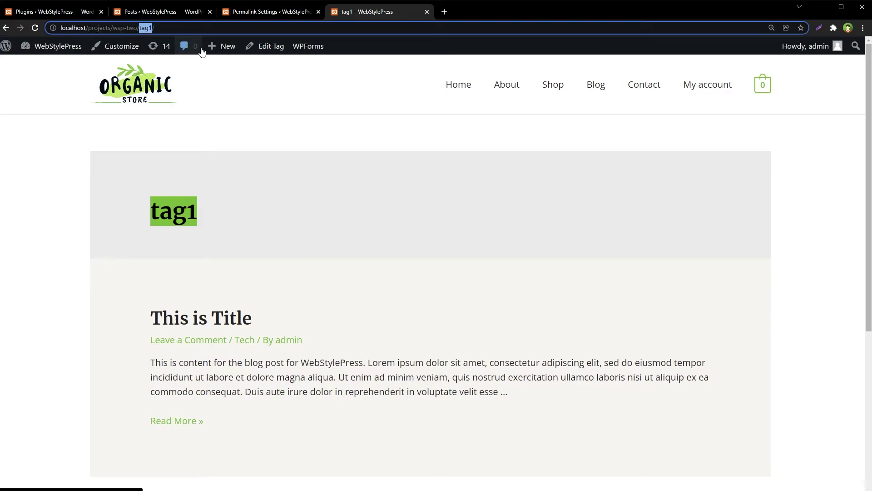
{"action": "key", "text": "Left"}
{"action": "type", "text": "tag/"}
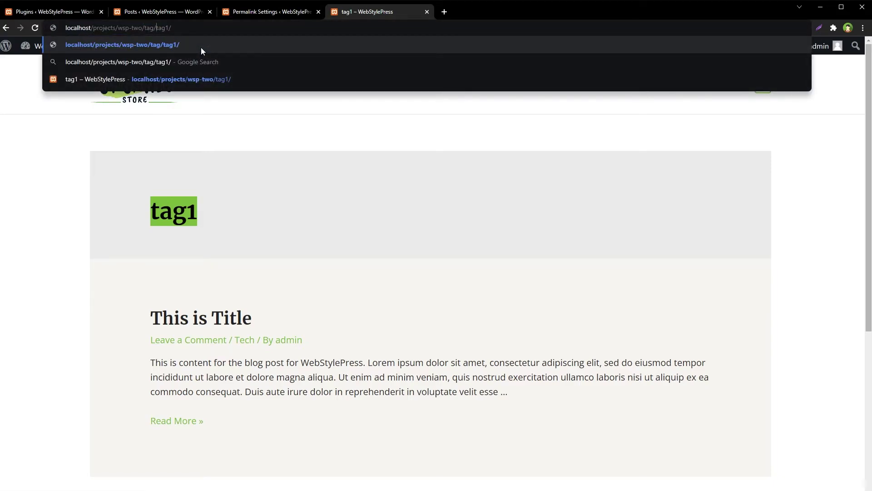
{"action": "key", "text": "ctrl+shift+Left"}
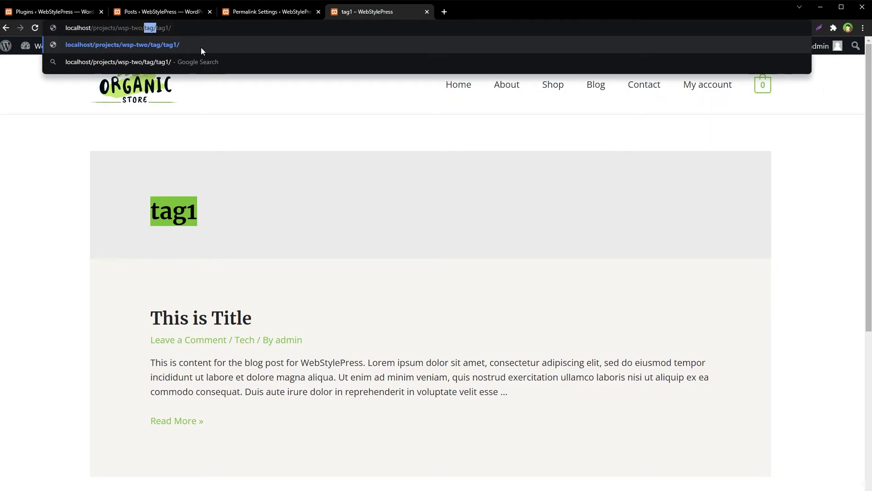
{"action": "key", "text": "BackSpace"}
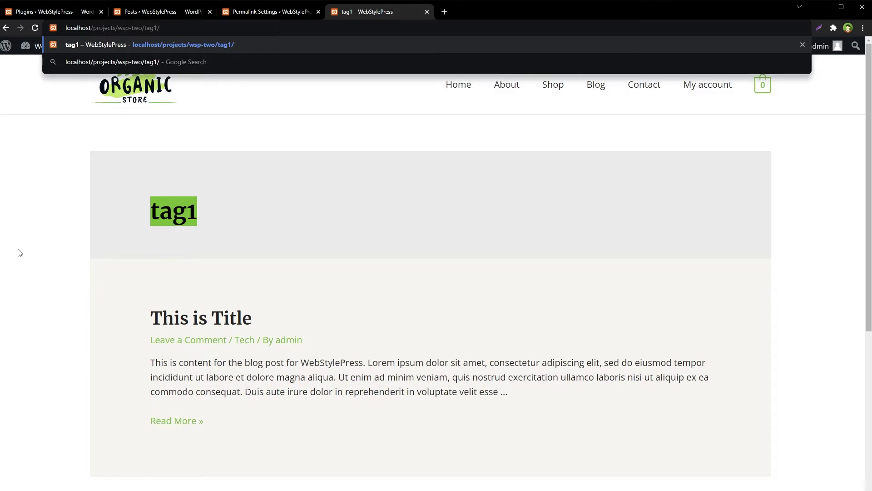
{"action": "key", "text": "Return"}
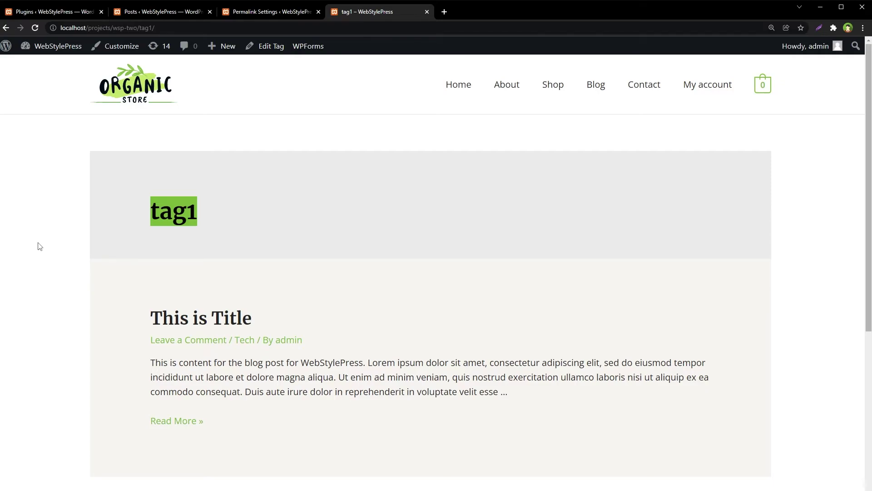
{"action": "left_click", "coordinate": [601, 93]}
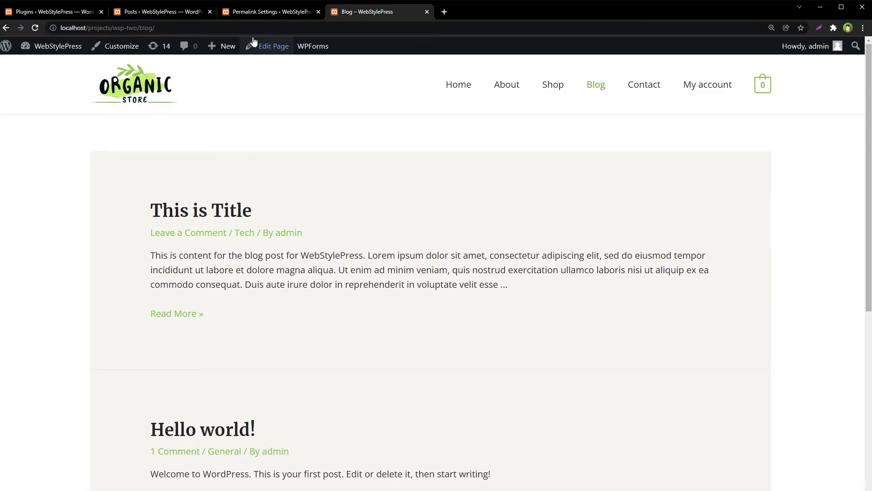
Return to Permalink Settings at 100% zoom and scroll to the WP No Base Permalink section
{"action": "left_click", "coordinate": [272, 11]}
{"action": "key", "text": "ctrl+minus"}
{"action": "key", "text": "ctrl+minus"}
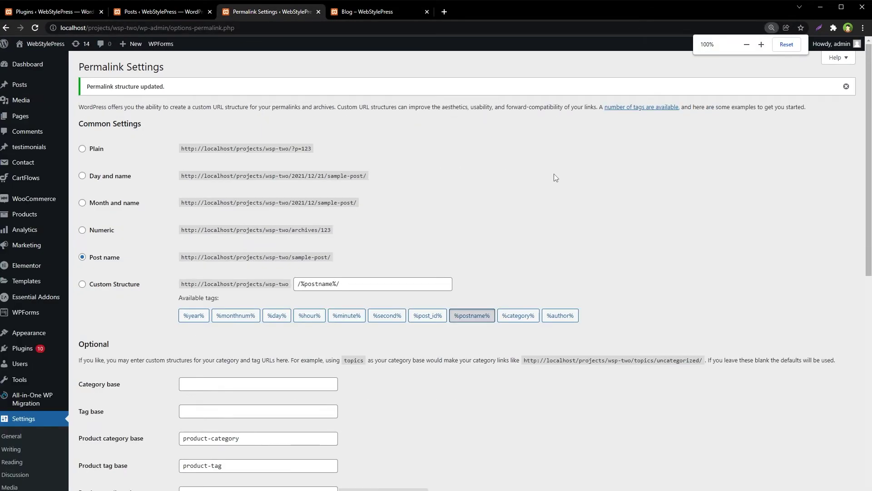
{"action": "key", "text": "ctrl+minus"}
{"action": "key", "text": "ctrl+plus"}
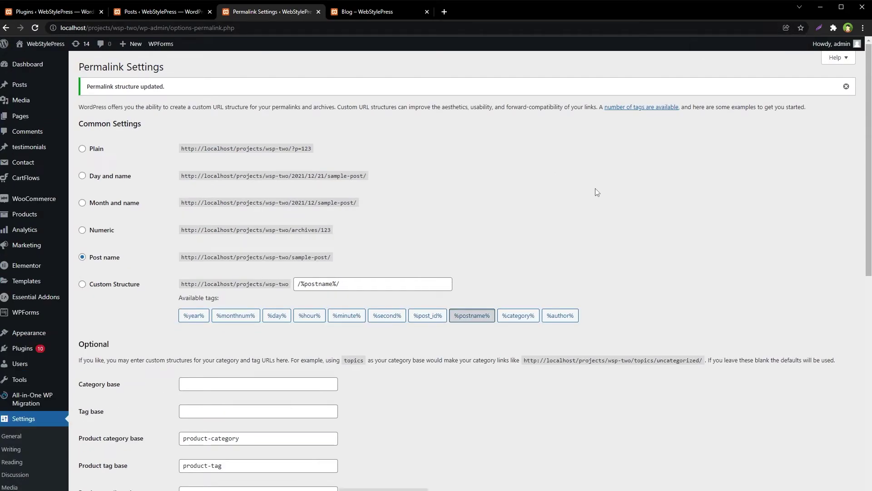
{"action": "left_click_drag", "start_coordinate": [164, 67], "coordinate": [94, 70]}
{"action": "left_click", "coordinate": [683, 261]}
{"action": "scroll", "coordinate": [695, 270], "scroll_direction": "down", "scroll_amount": 8}
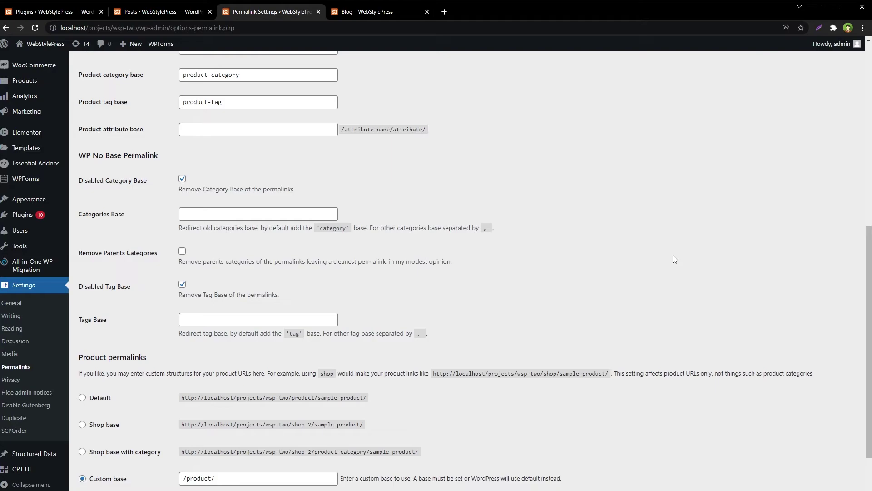
{"action": "scroll", "coordinate": [423, 313], "scroll_direction": "down", "scroll_amount": 2}
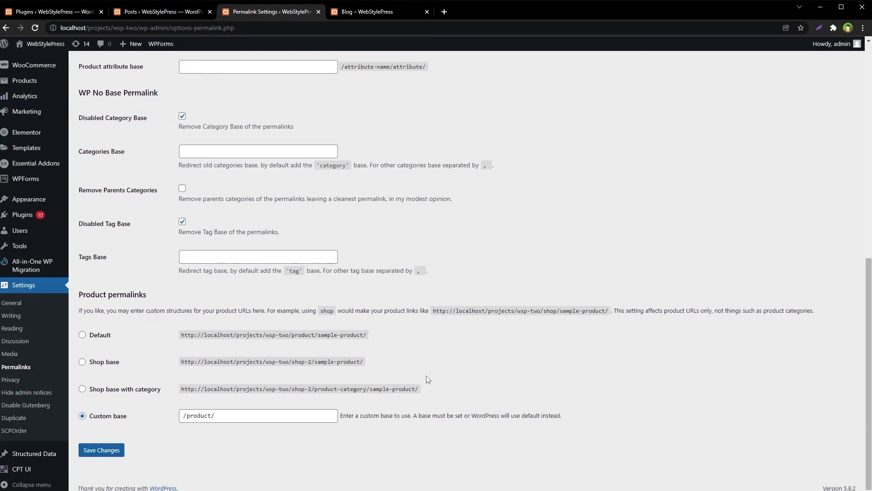
Switch product permalinks from the /product/ custom base to Shop base (/shop-2/) and save
{"action": "left_click_drag", "start_coordinate": [446, 443], "coordinate": [83, 293]}
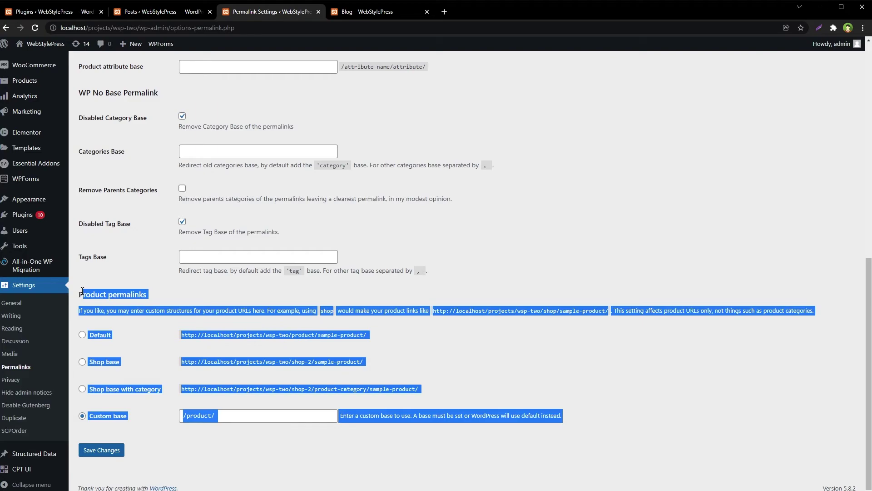
{"action": "left_click", "coordinate": [196, 293]}
{"action": "left_click_drag", "start_coordinate": [128, 417], "coordinate": [91, 418]}
{"action": "left_click_drag", "start_coordinate": [232, 415], "coordinate": [211, 432]}
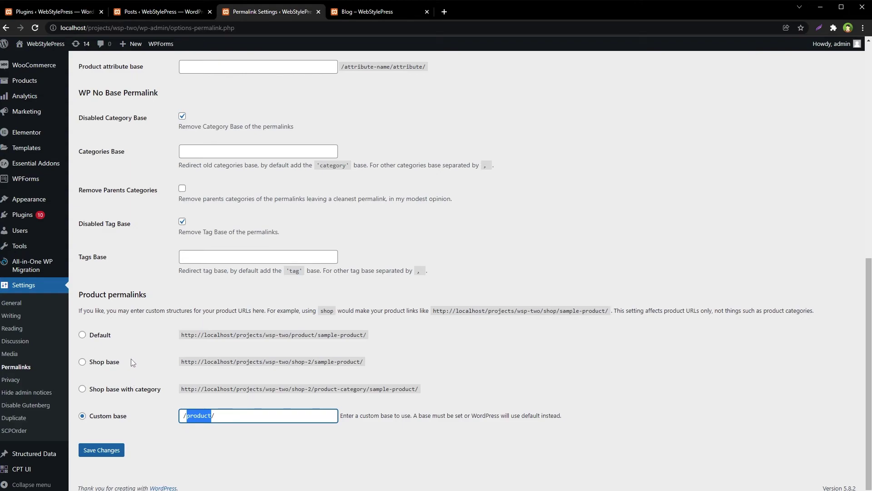
{"action": "left_click_drag", "start_coordinate": [380, 359], "coordinate": [174, 364]}
{"action": "left_click_drag", "start_coordinate": [125, 340], "coordinate": [88, 337]}
{"action": "double_click", "coordinate": [299, 335]}
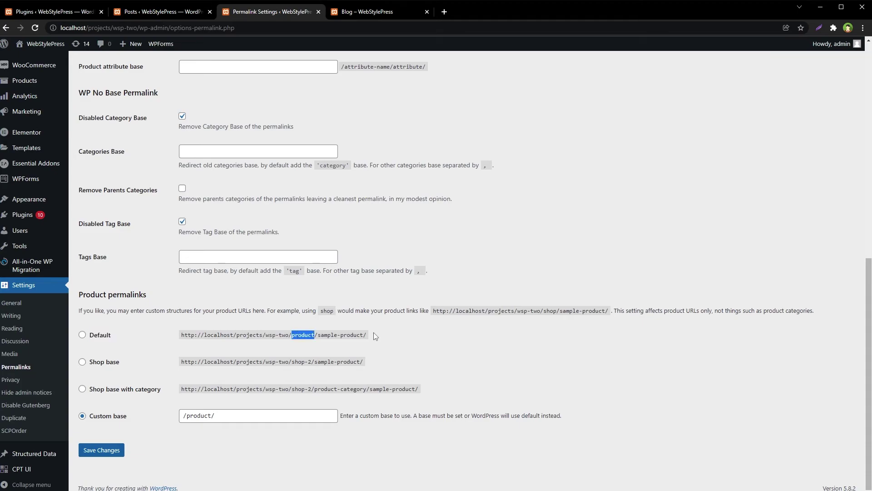
{"action": "left_click_drag", "start_coordinate": [376, 336], "coordinate": [184, 333]}
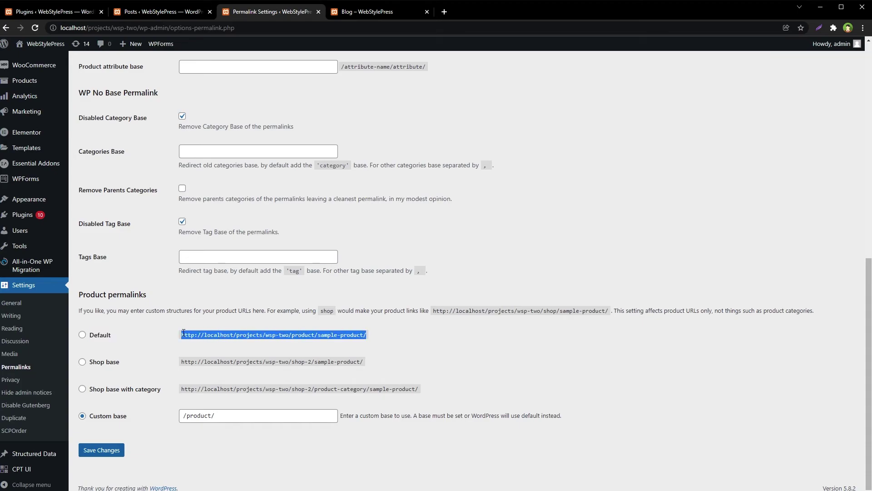
{"action": "left_click", "coordinate": [103, 366]}
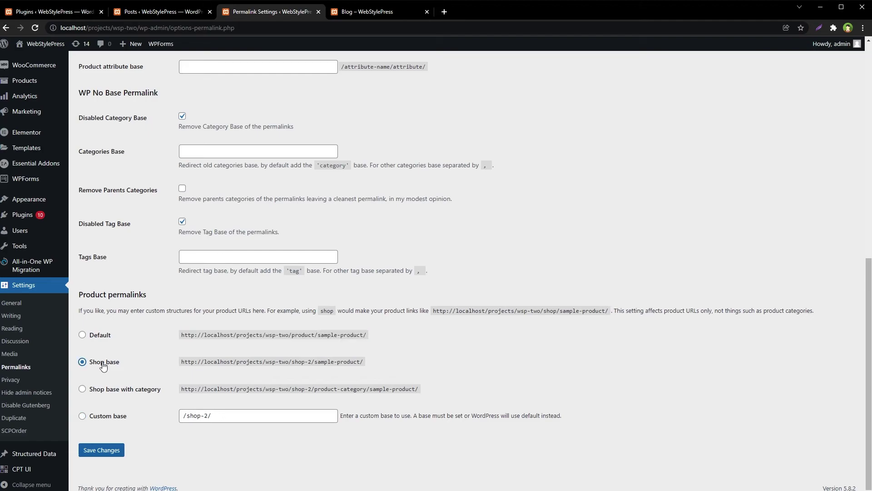
{"action": "left_click", "coordinate": [100, 450]}
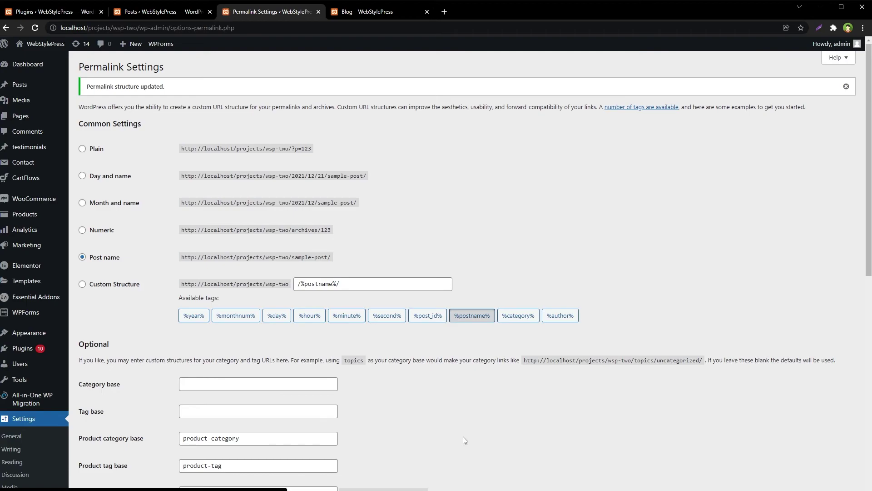
Open Assorted Coffee from the Shop and confirm its /shop-2/assorted-coffee/ URL
{"action": "left_click", "coordinate": [384, 11]}
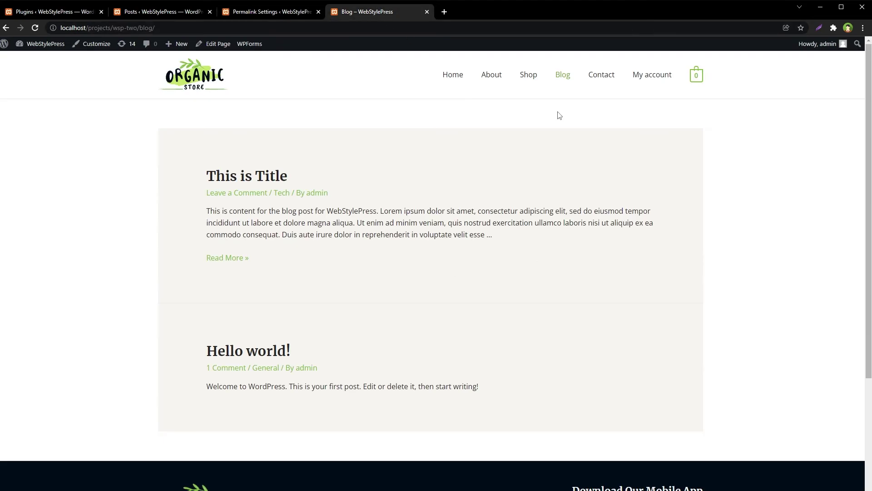
{"action": "left_click", "coordinate": [524, 76]}
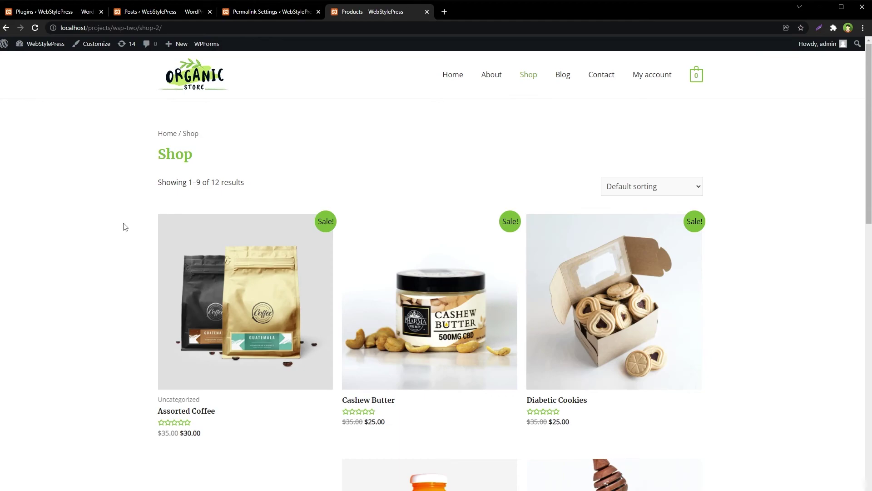
{"action": "left_click", "coordinate": [242, 311]}
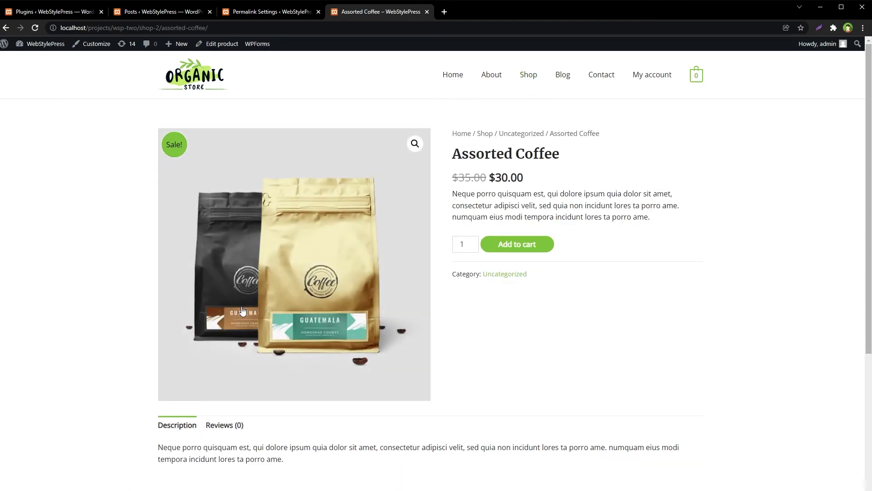
{"action": "left_click", "coordinate": [144, 25]}
{"action": "left_click", "coordinate": [143, 28]}
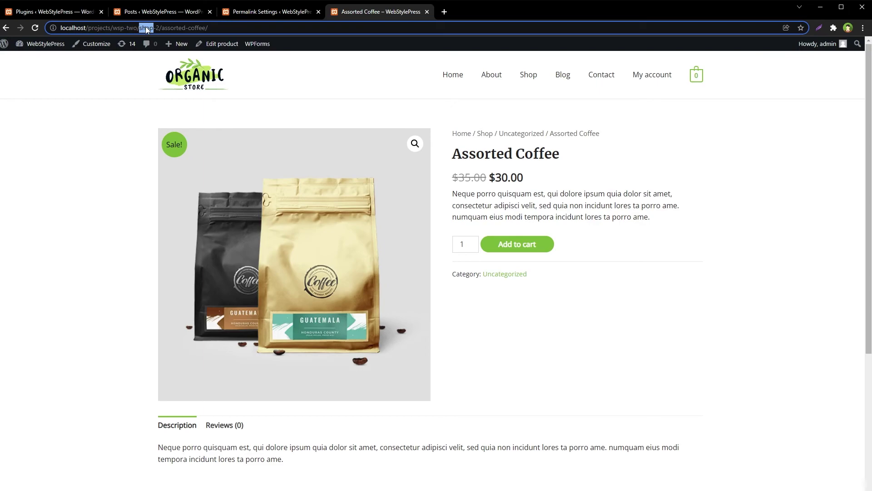
{"action": "key", "text": "shift+Right"}
{"action": "key", "text": "shift+Right"}
{"action": "key", "text": "shift+Right"}
{"action": "key", "text": "shift+Right"}
{"action": "key", "text": "shift+Right"}
{"action": "key", "text": "shift+Right"}
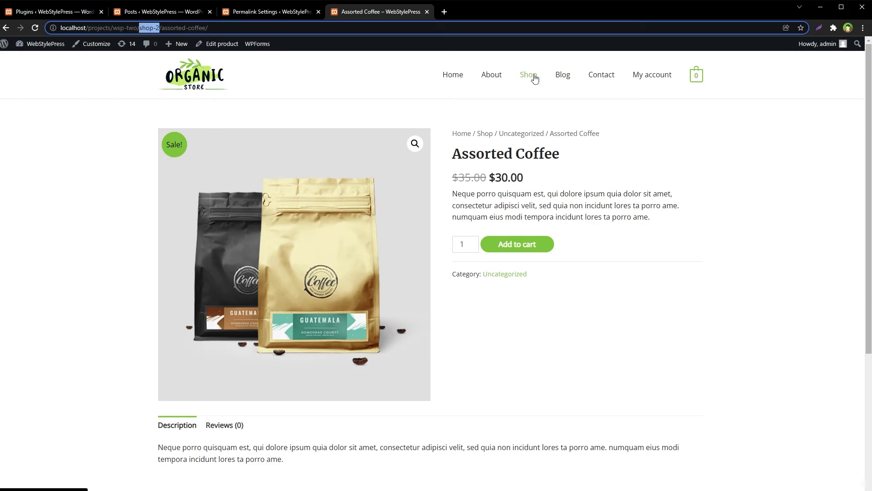
{"action": "left_click", "coordinate": [286, 14]}
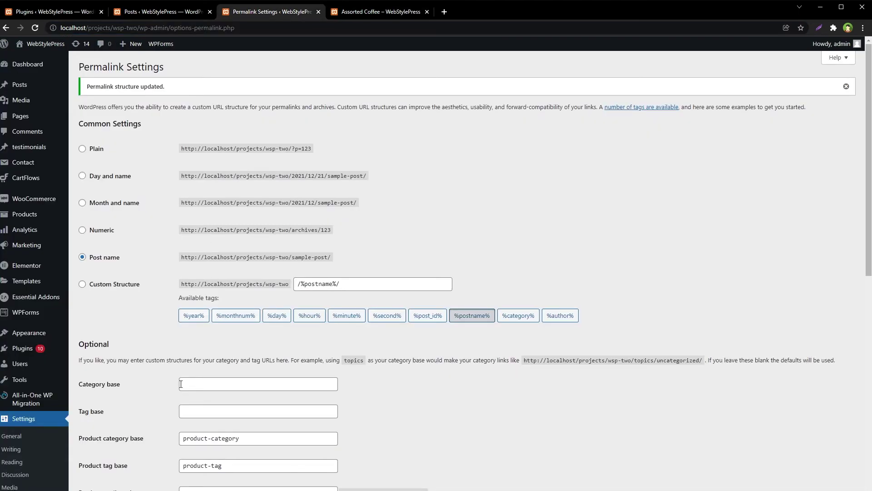
Change the product custom base back to /product/ and save
{"action": "scroll", "coordinate": [461, 407], "scroll_direction": "down", "scroll_amount": 1}
{"action": "scroll", "coordinate": [461, 407], "scroll_direction": "down", "scroll_amount": 8}
{"action": "double_click", "coordinate": [304, 352]}
{"action": "key", "text": "ctrl+c"}
{"action": "left_click_drag", "start_coordinate": [186, 433], "coordinate": [208, 432]}
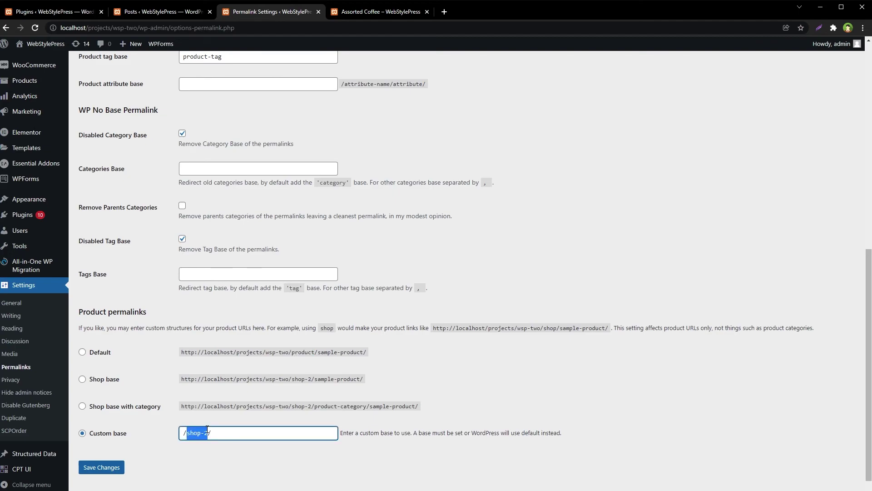
{"action": "key", "text": "ctrl+v"}
{"action": "left_click", "coordinate": [101, 467]}
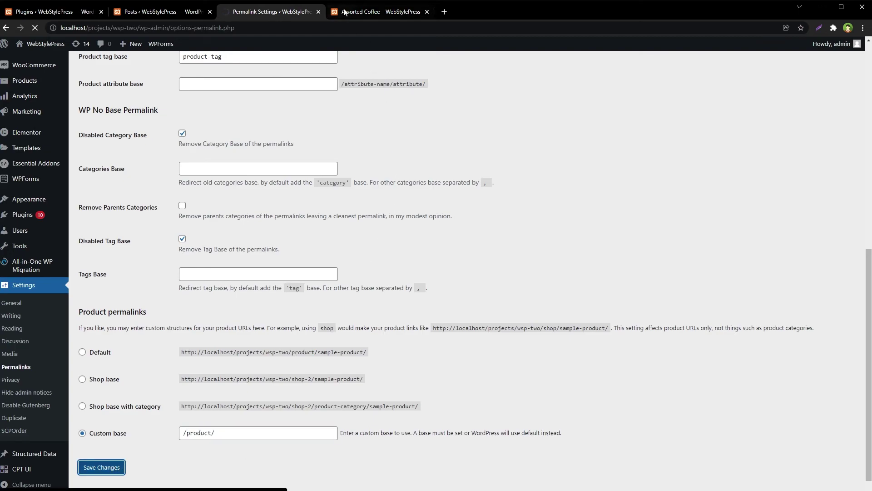
Open Cashew Butter on the storefront and confirm its /product/cashew-butter/ URL
{"action": "left_click", "coordinate": [362, 11]}
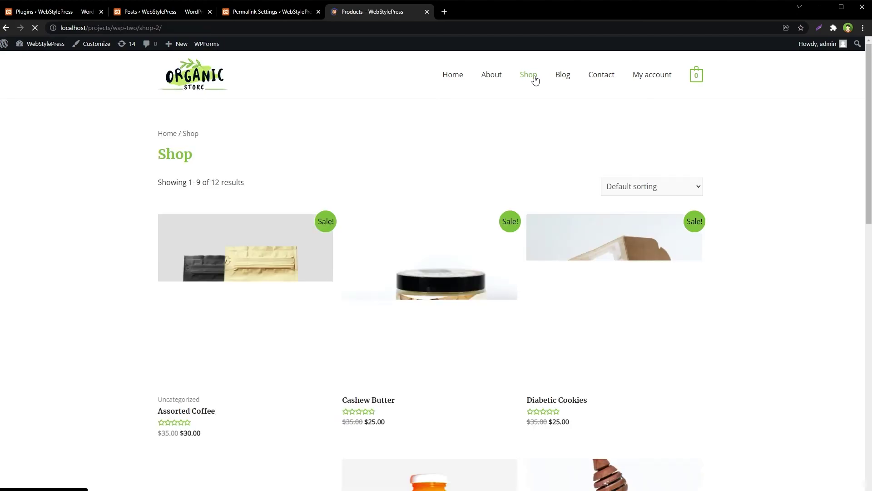
{"action": "left_click", "coordinate": [421, 304]}
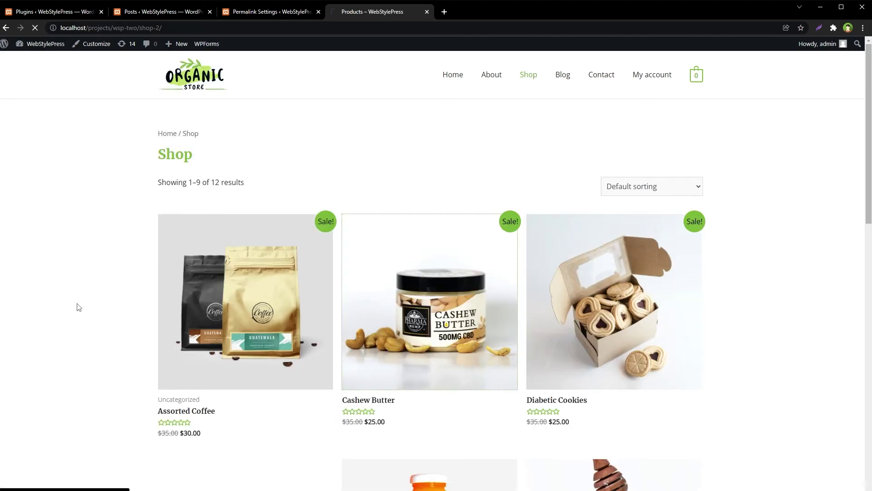
{"action": "left_click", "coordinate": [150, 28]}
{"action": "double_click", "coordinate": [150, 28]}
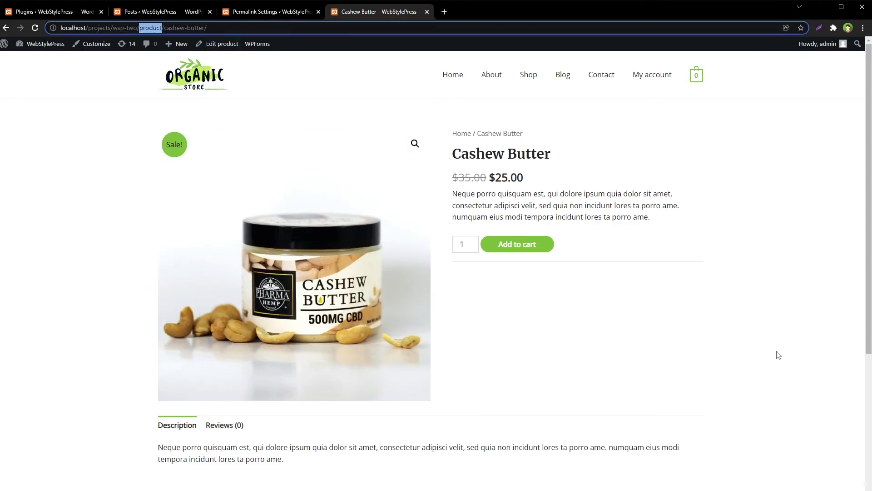
{"action": "left_click", "coordinate": [778, 355]}
Return to Product permalinks, then view the WP No Base Permalink plugin search results
{"action": "key", "text": "ctrl+shift+Tab"}
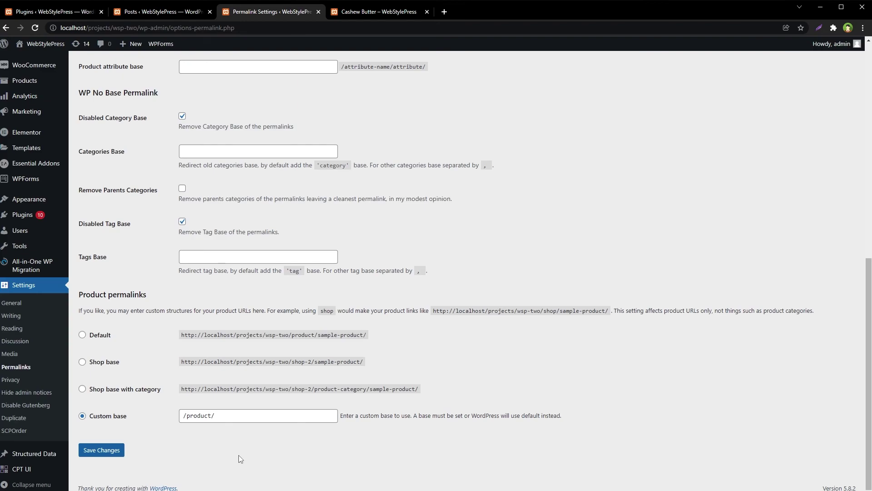
{"action": "left_click_drag", "start_coordinate": [233, 455], "coordinate": [79, 300]}
{"action": "left_click", "coordinate": [547, 281]}
{"action": "scroll", "coordinate": [628, 265], "scroll_direction": "up", "scroll_amount": 7}
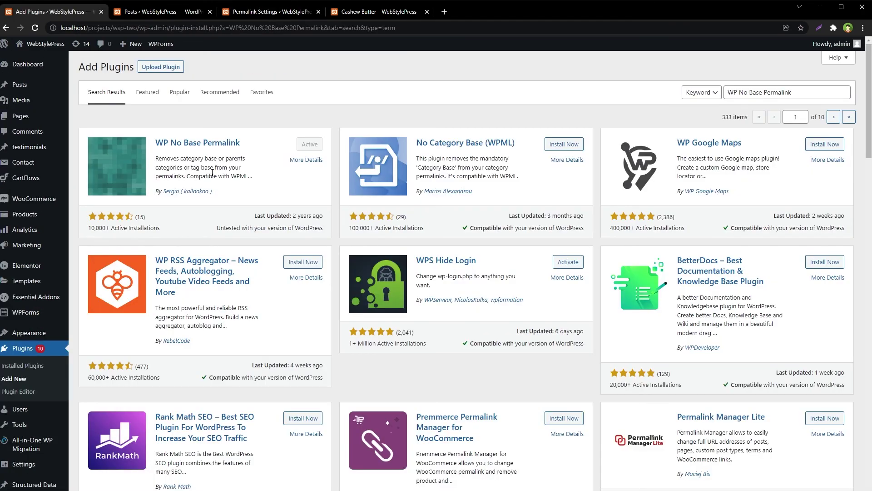